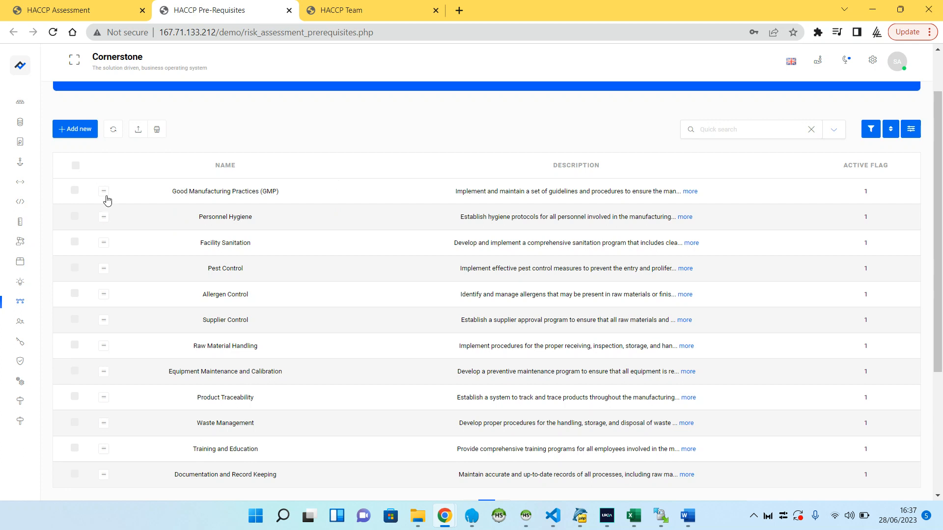
View the Good Manufacturing Practices (GMP) pre-requisite entry, read its name and description, and return to the list
left_click(106, 198)
left_click(119, 220)
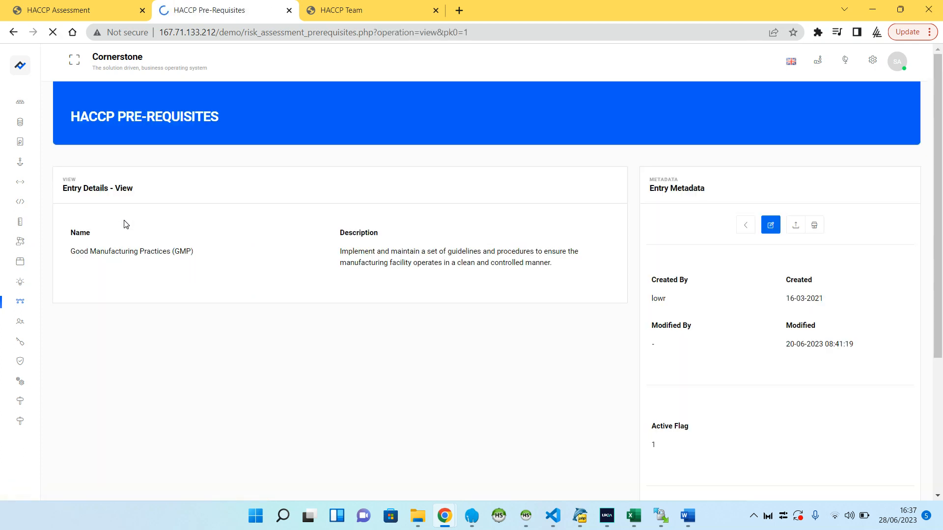
left_click_drag(122, 252, 194, 252)
left_click_drag(349, 251, 540, 271)
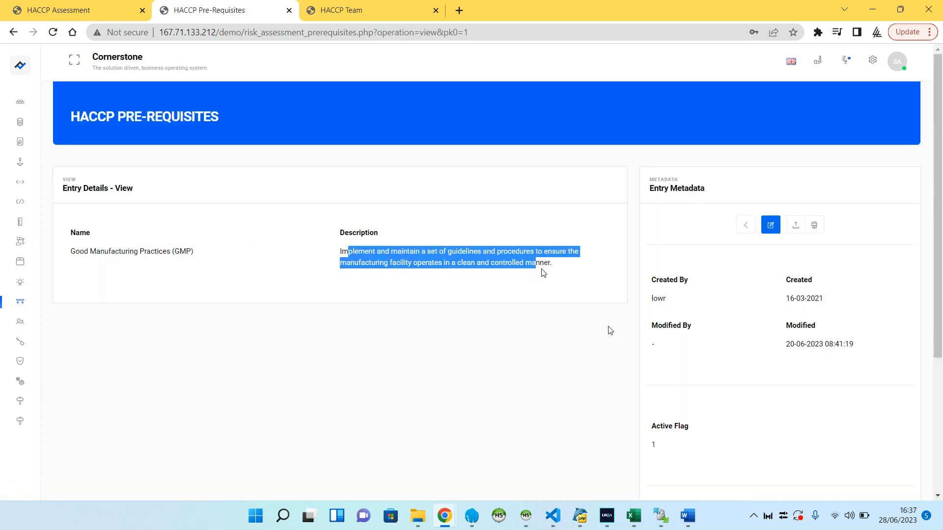
left_click(13, 32)
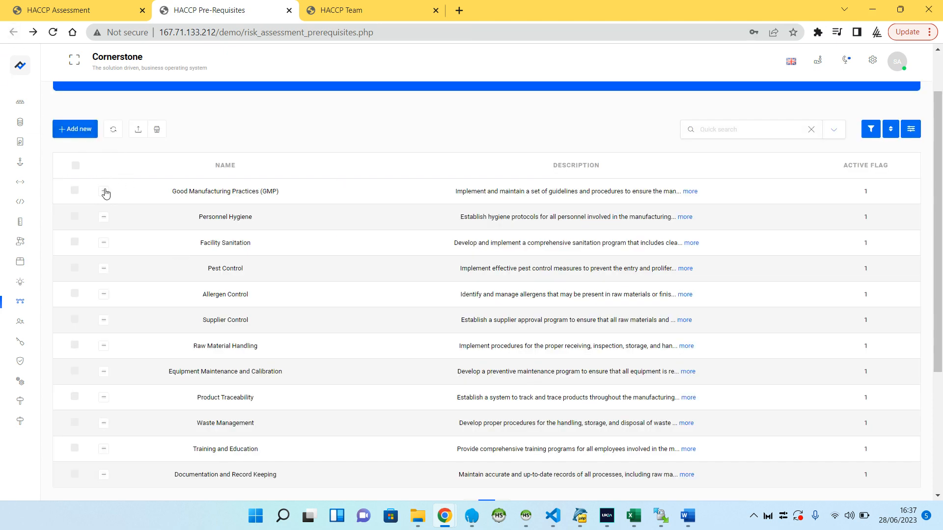
Open the Personnel Hygiene pre-requisite for editing, review its description, close it without saving, and look through the list
left_click(104, 216)
left_click(129, 263)
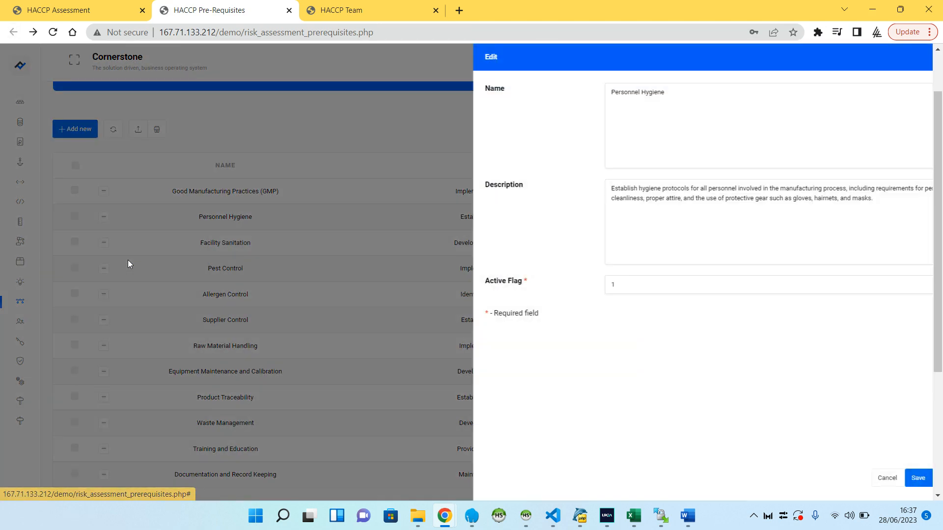
left_click(755, 190)
left_click(906, 60)
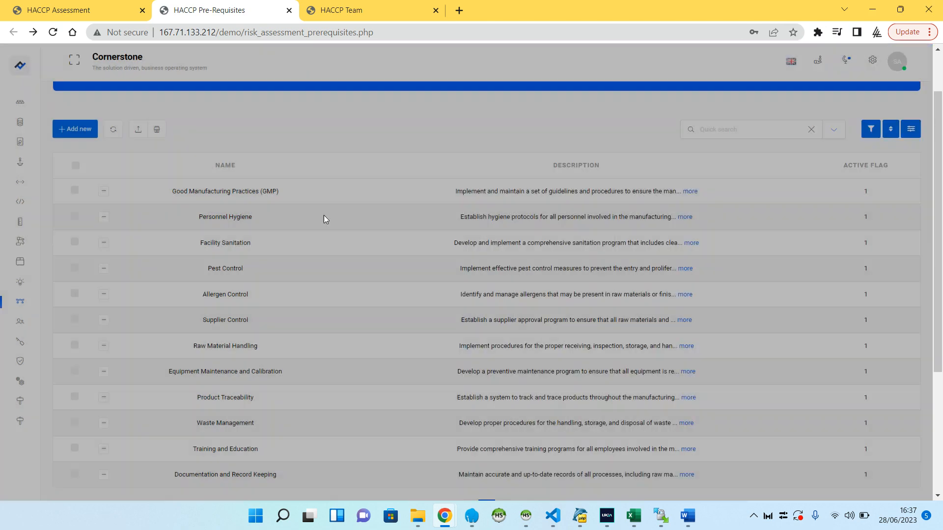
scroll(343, 228, "down", 4)
scroll(377, 246, "up", 5)
On the HACCP Team page, open the record with the Team Member role for editing, review its fields, and close it without saving
left_click(345, 10)
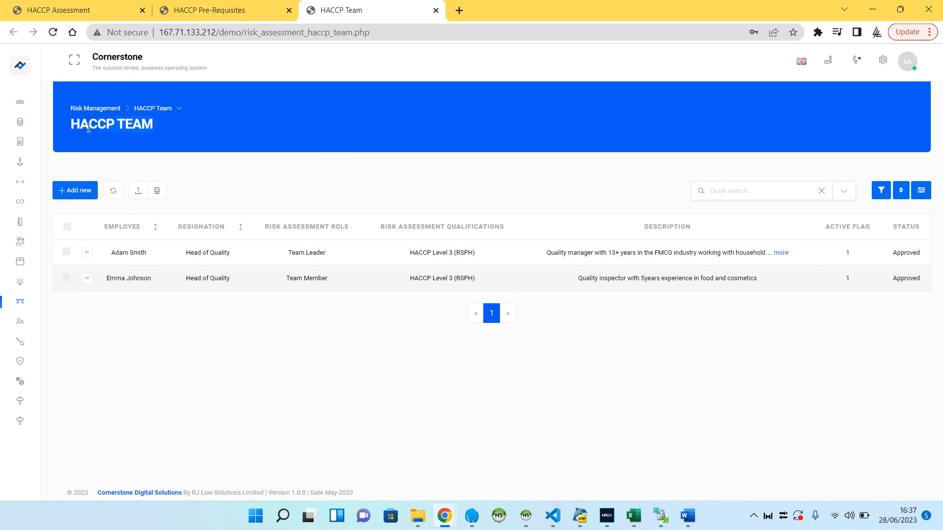
left_click_drag(119, 253, 146, 253)
left_click(86, 278)
left_click(116, 325)
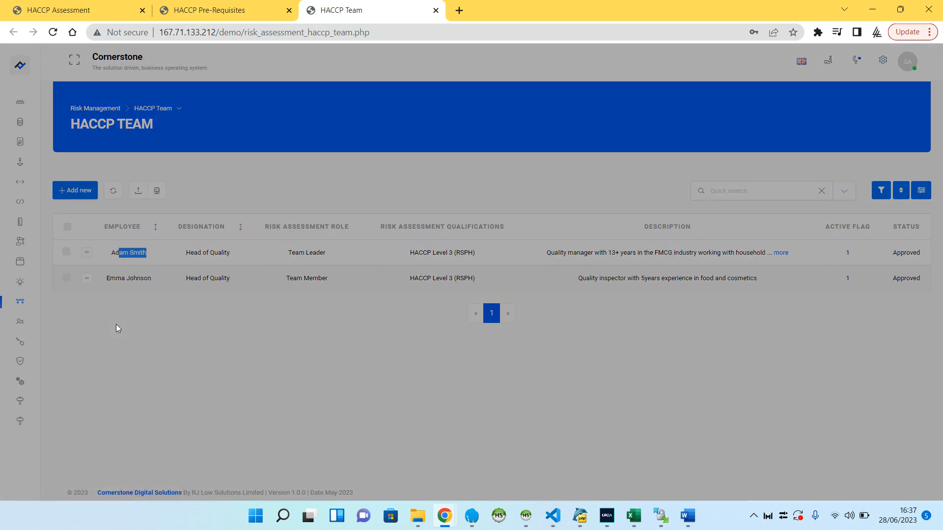
scroll(663, 201, "down", 3)
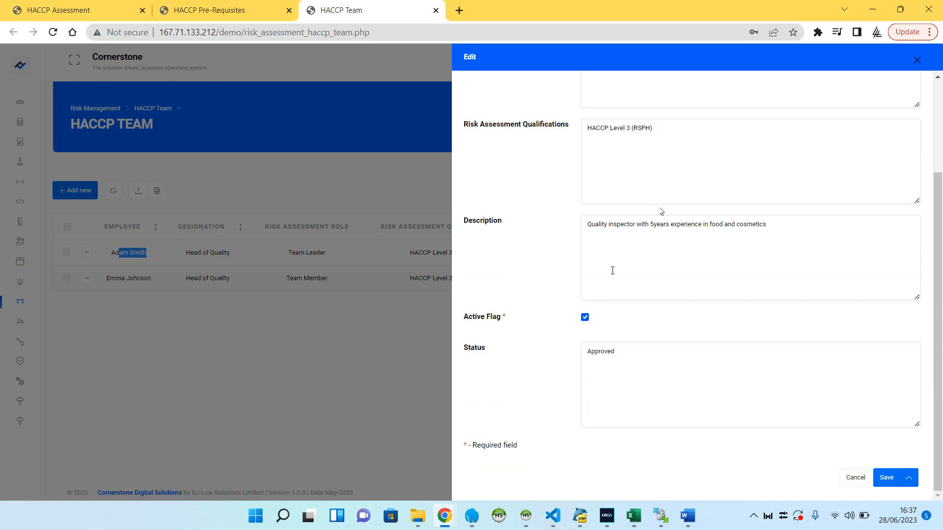
left_click(917, 60)
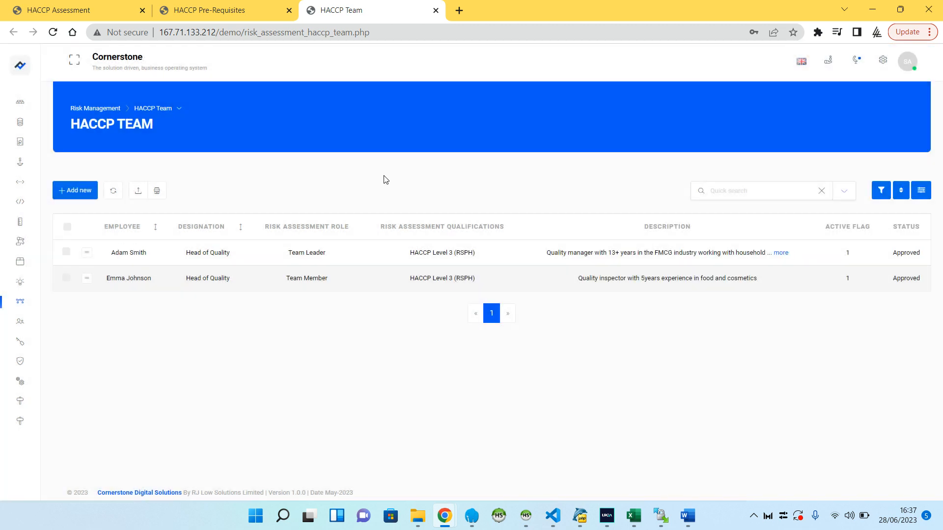
On the HACCP Assessment page, open HACCP-001 for editing, review its ref, name, description and details, and cancel the form
left_click(225, 10)
left_click(124, 9)
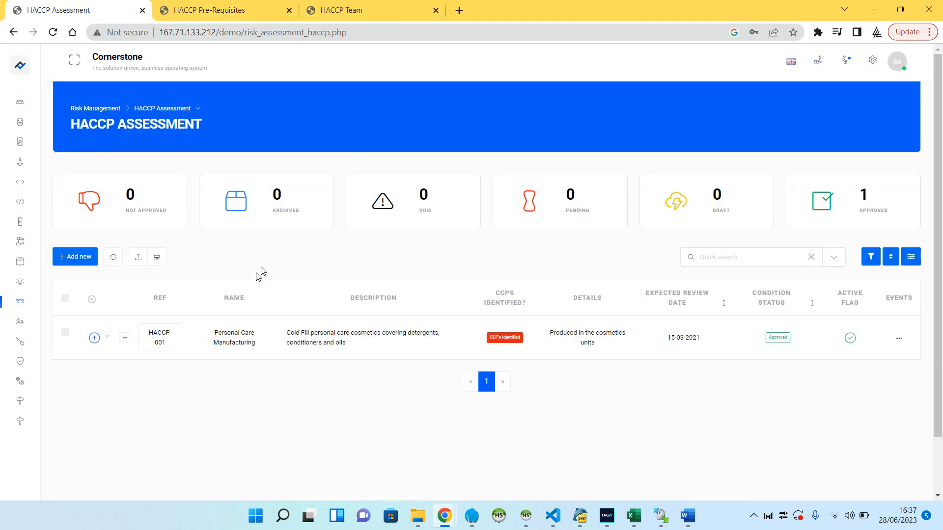
left_click(125, 339)
left_click(151, 386)
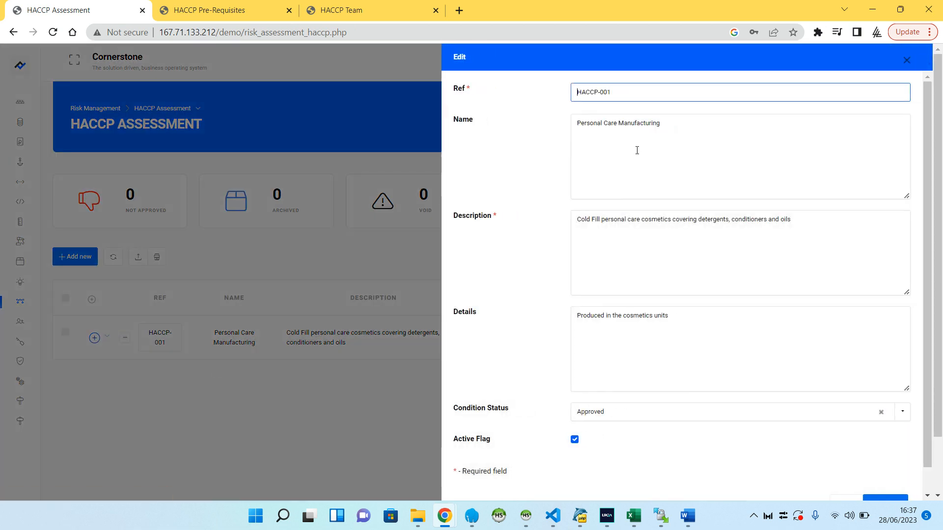
left_click_drag(635, 95, 575, 94)
left_click_drag(671, 127, 607, 128)
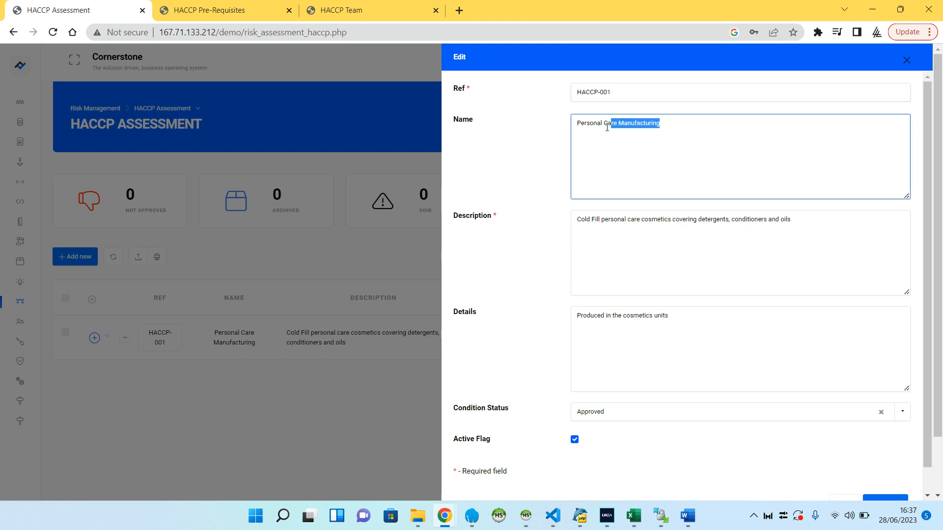
left_click_drag(705, 219, 622, 219)
left_click_drag(668, 316, 554, 368)
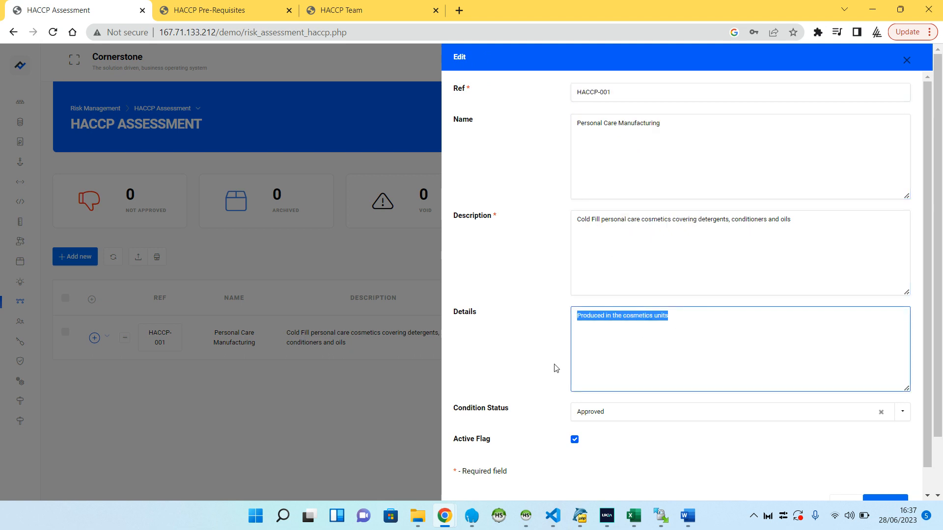
scroll(941, 96, "down", 1)
left_click(838, 474)
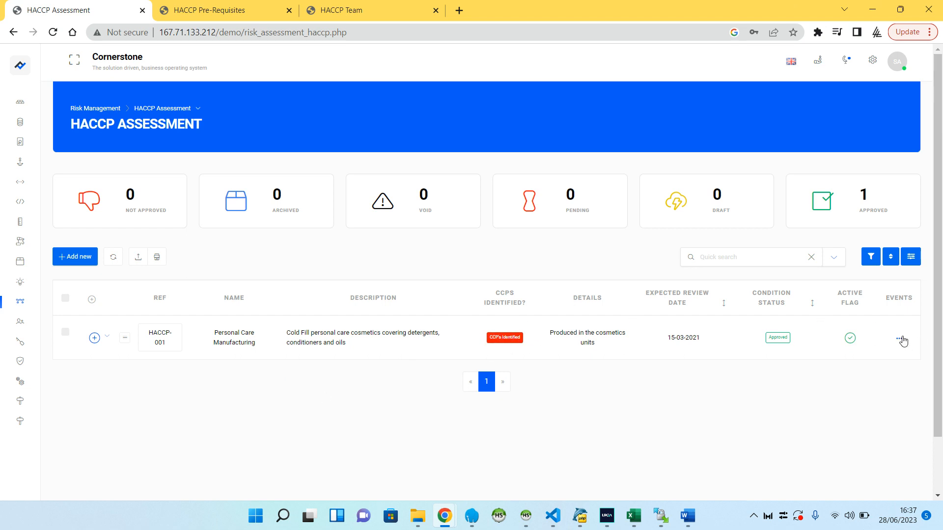
Expand the versions of assessment HACCP-001, open the HACCP Details of version V1, and read through the entry
left_click(94, 338)
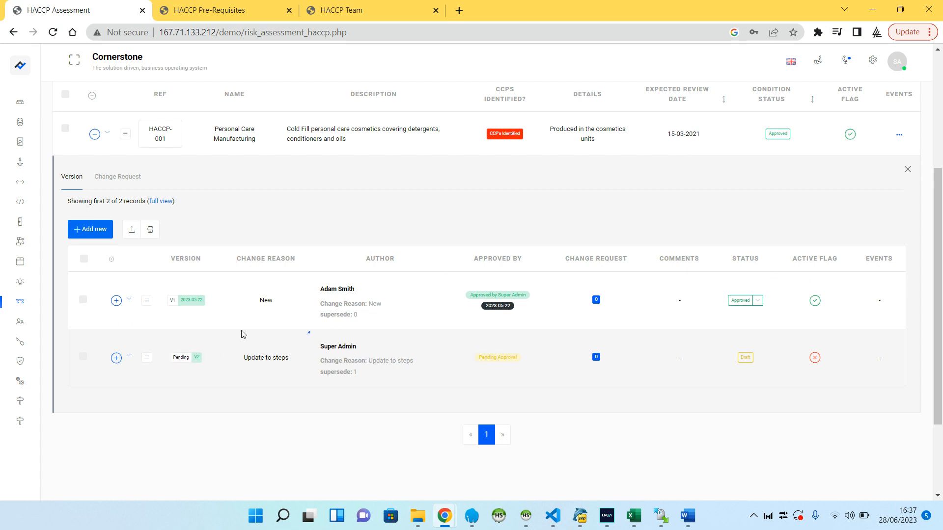
left_click(116, 300)
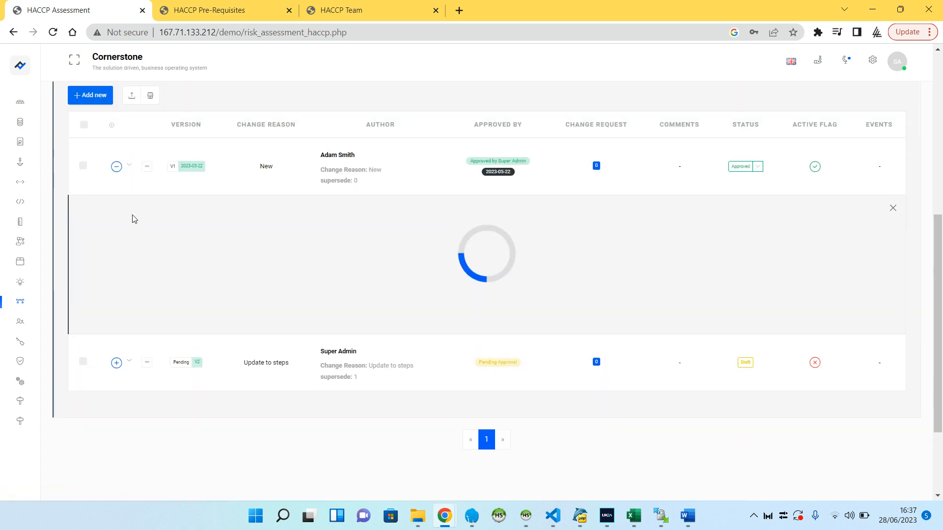
left_click(131, 170)
left_click(153, 206)
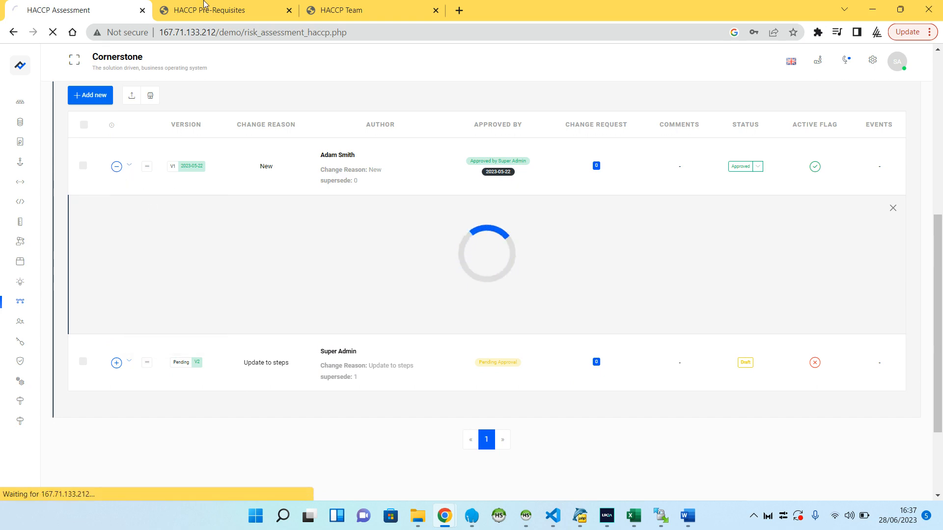
scroll(206, 253, "down", 3)
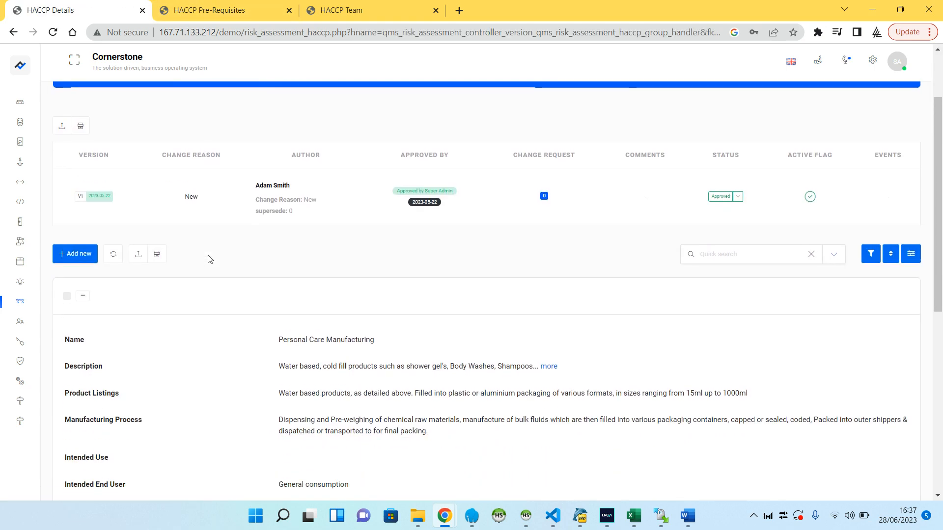
scroll(209, 258, "down", 1)
scroll(319, 285, "down", 1)
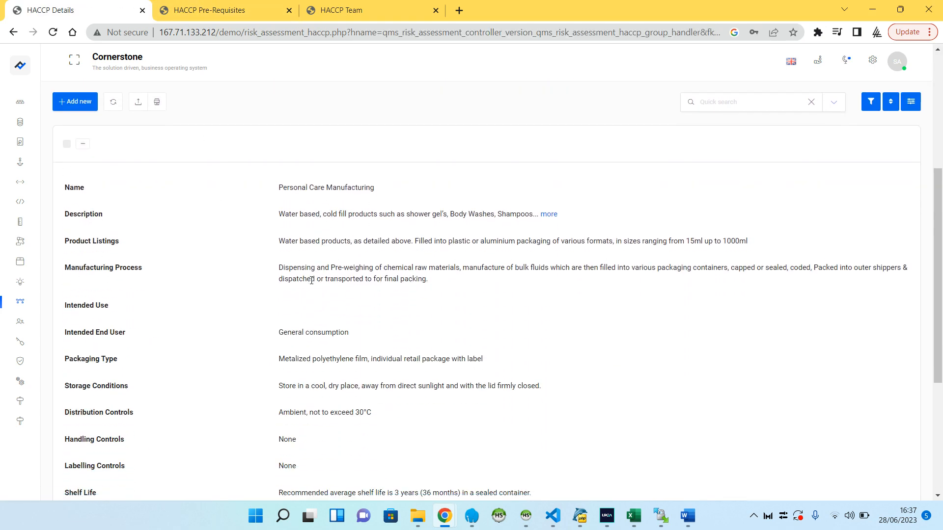
Open the Personal Care Manufacturing details entry for editing, review its fields from Name through Group Other, and cancel the form
left_click(84, 143)
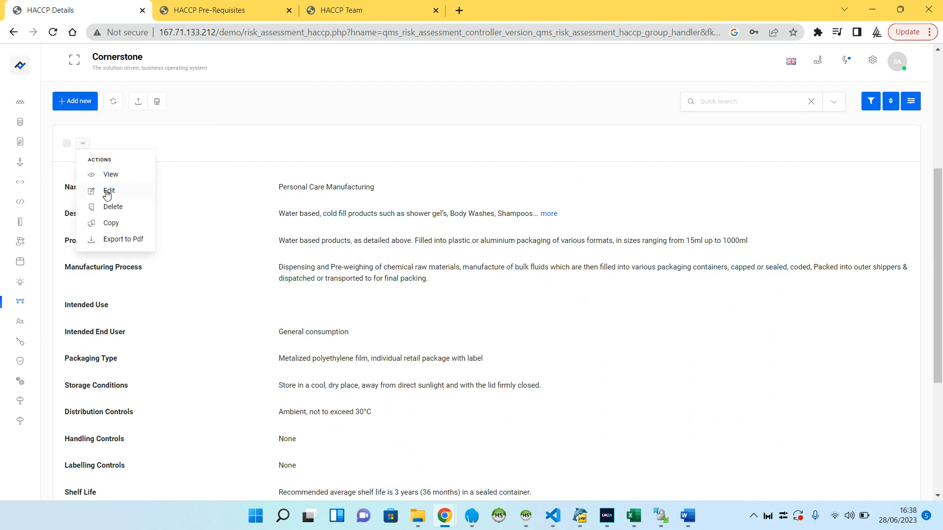
left_click(107, 191)
double_click(633, 101)
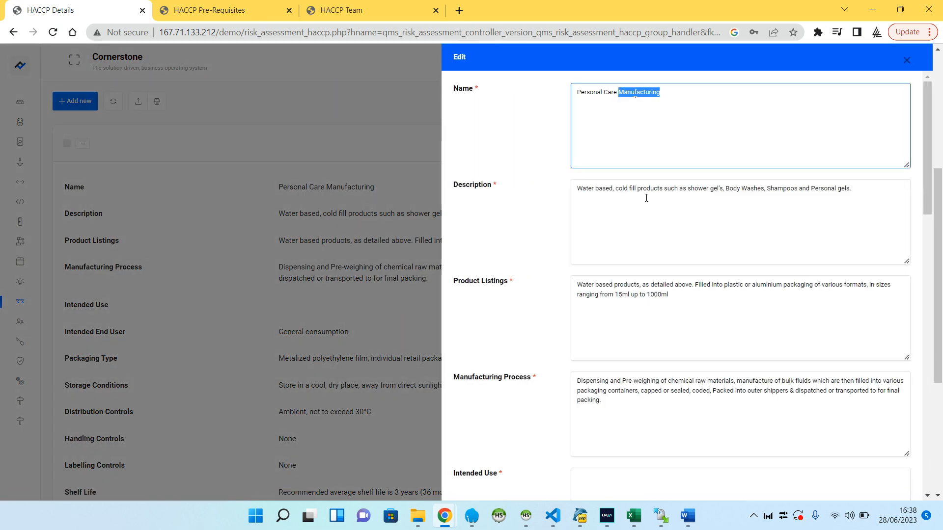
triple_click(645, 196)
scroll(644, 211, "down", 4)
scroll(644, 224, "down", 1)
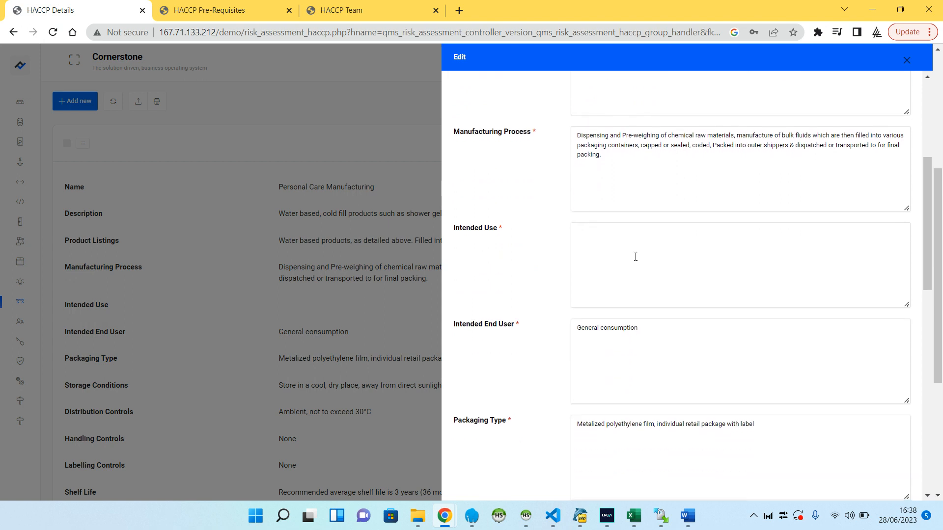
left_click(634, 256)
scroll(633, 255, "down", 1)
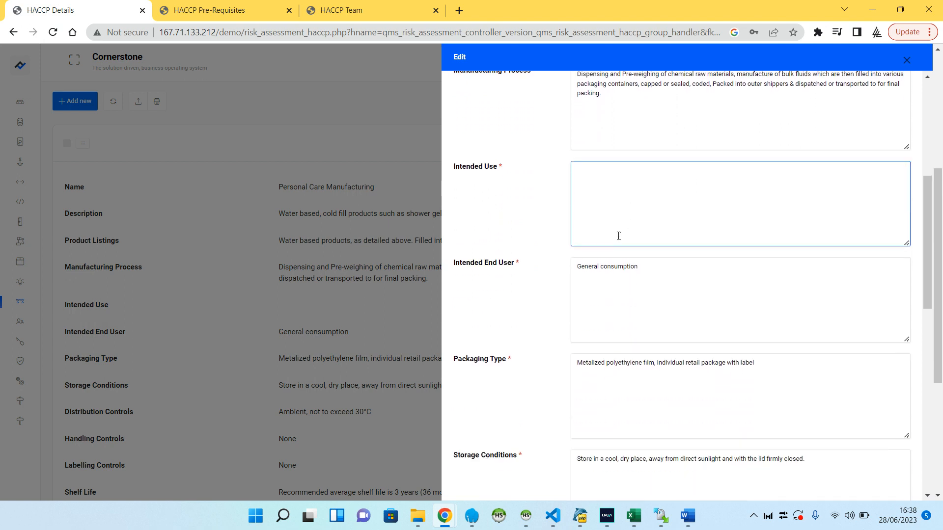
scroll(618, 236, "down", 7)
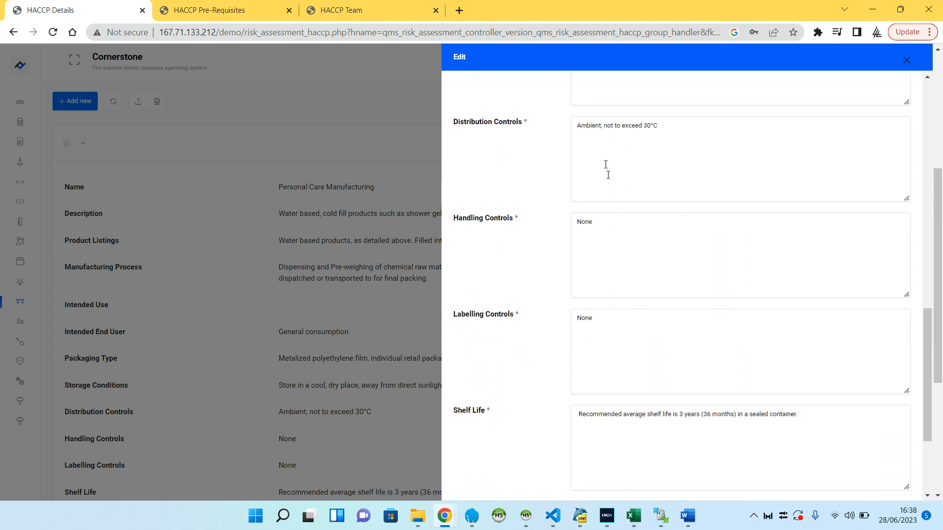
scroll(623, 132, "down", 4)
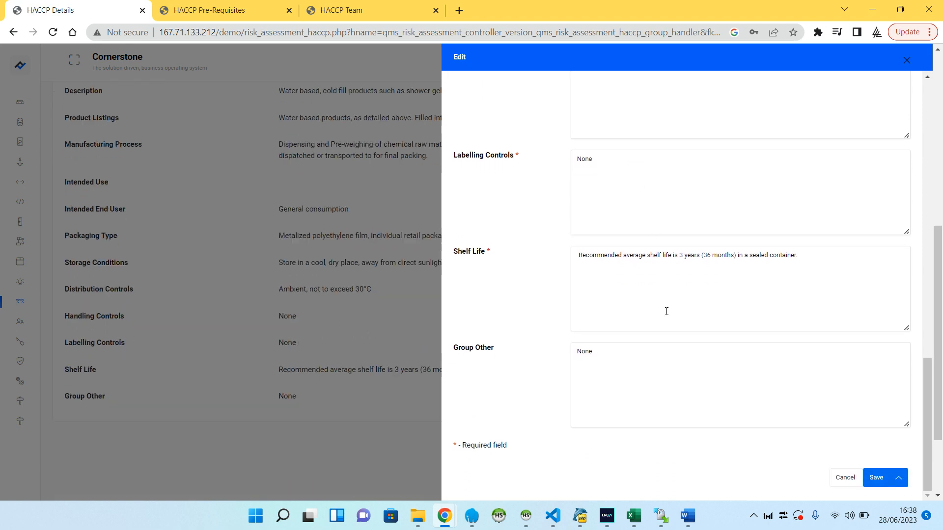
left_click(843, 478)
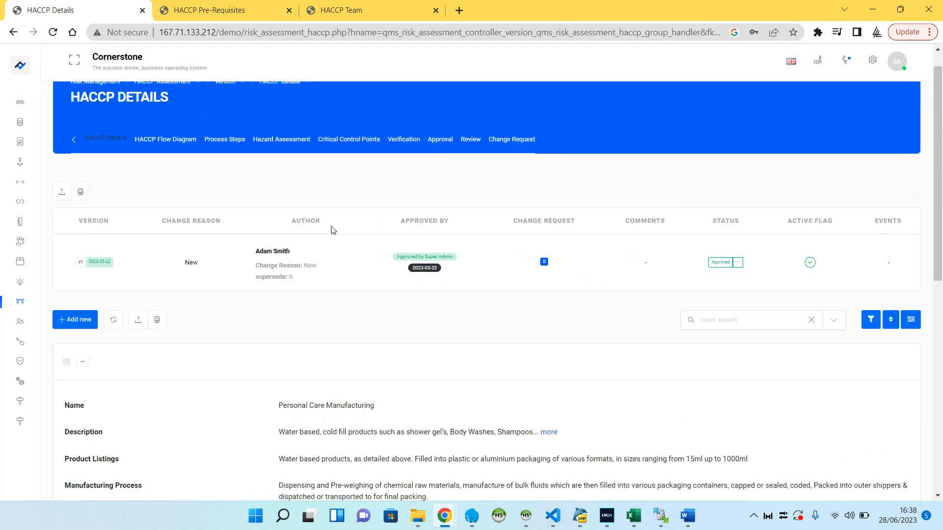
Open the HACCP Flow Diagram of version V1 and examine the process flow from raw material goods in to despatch
scroll(144, 281, "down", 1)
left_click(178, 105)
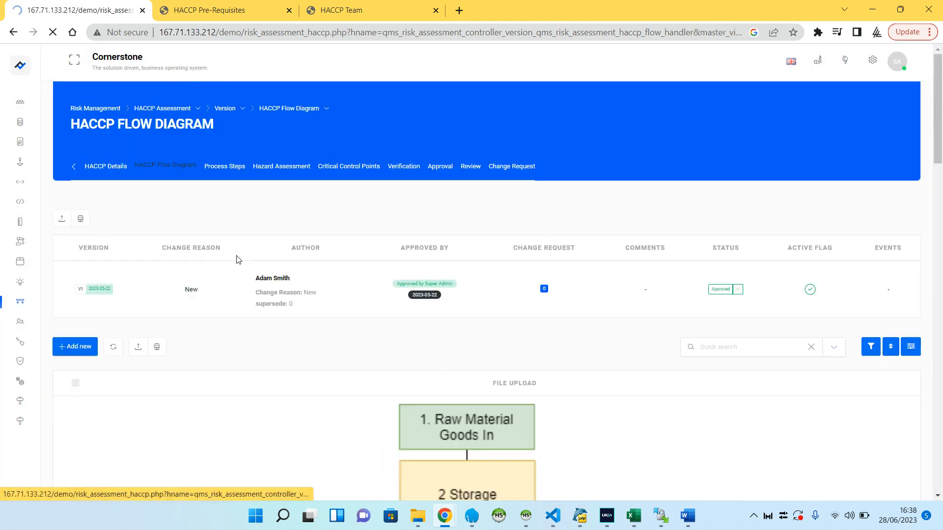
scroll(244, 265, "down", 3)
scroll(245, 265, "down", 20)
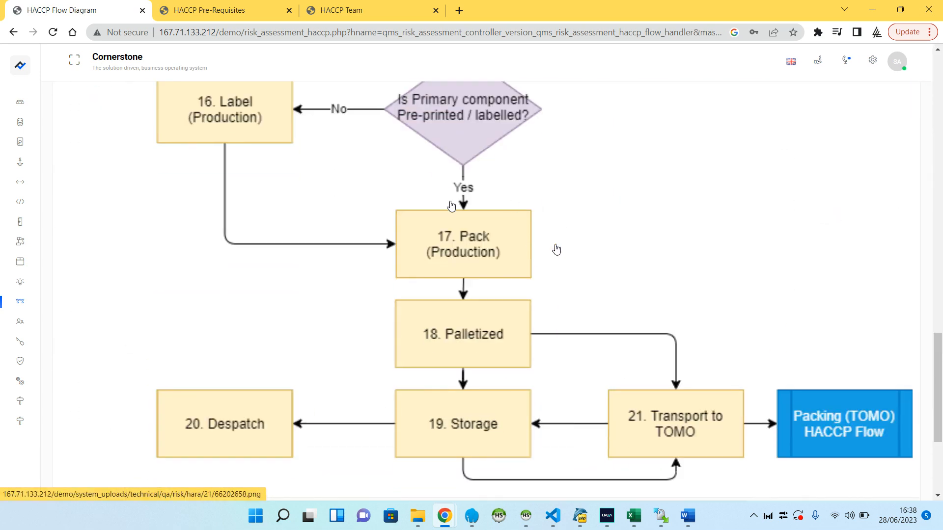
scroll(508, 334, "up", 20)
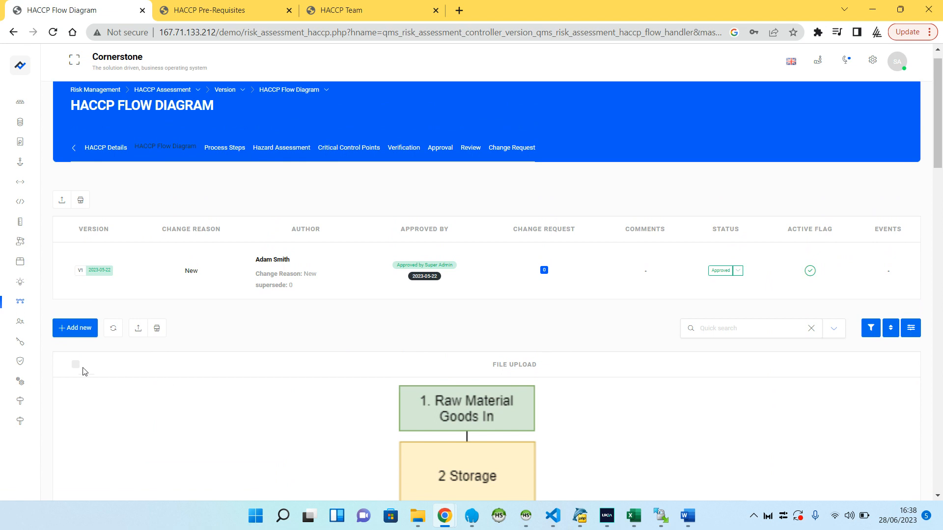
Select the flow diagram record, inspect its multiple-edit update form, cancel the form, and clear the selection
left_click(75, 364)
left_click(219, 329)
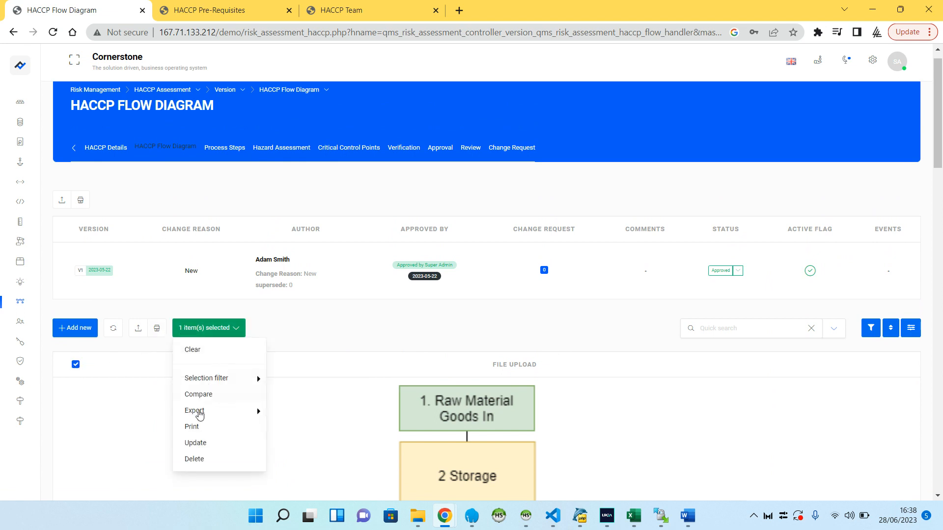
left_click(199, 444)
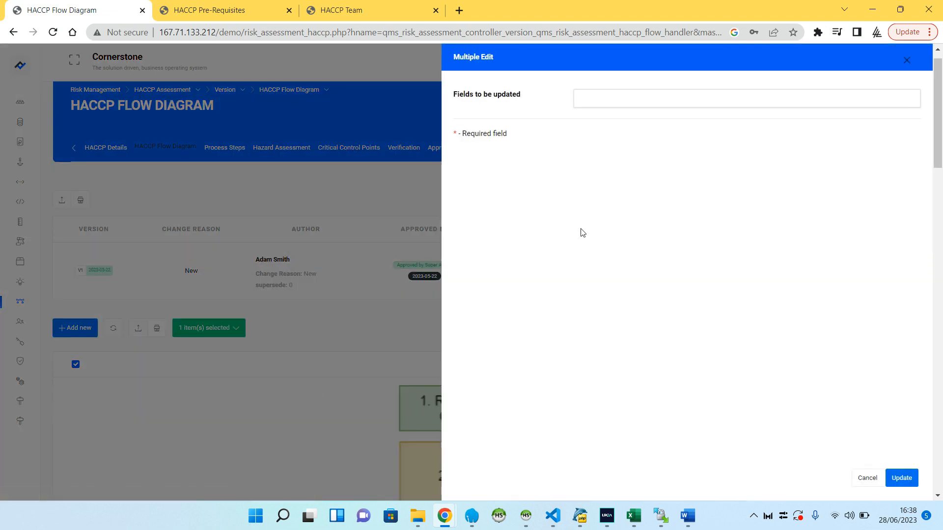
left_click(599, 97)
left_click(865, 479)
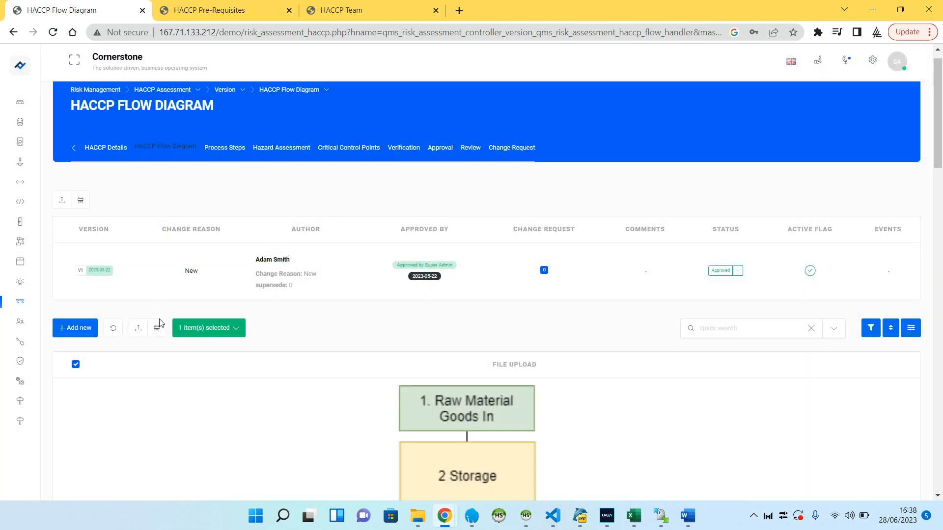
left_click(202, 328)
left_click(199, 349)
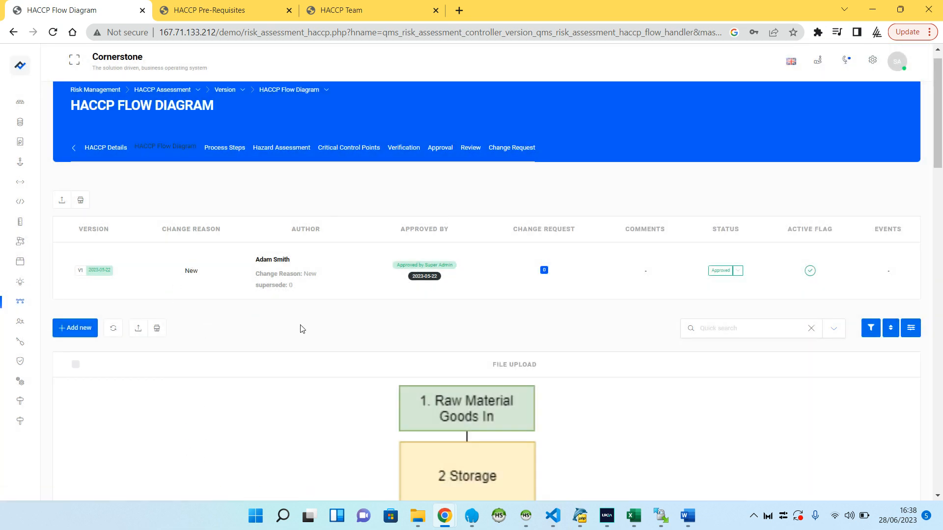
Open the Process Steps of version V1 and look through the listed steps and descriptions
left_click(225, 149)
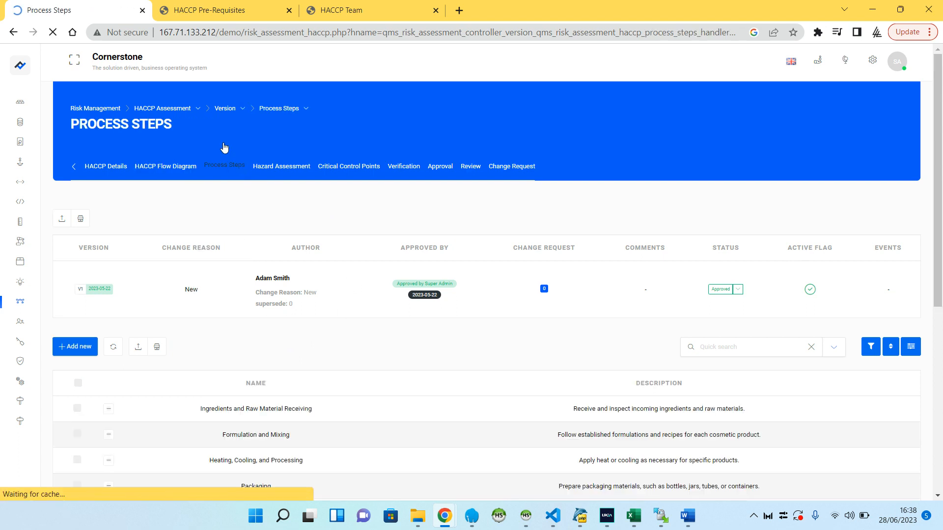
scroll(250, 289, "down", 1)
scroll(250, 289, "down", 2)
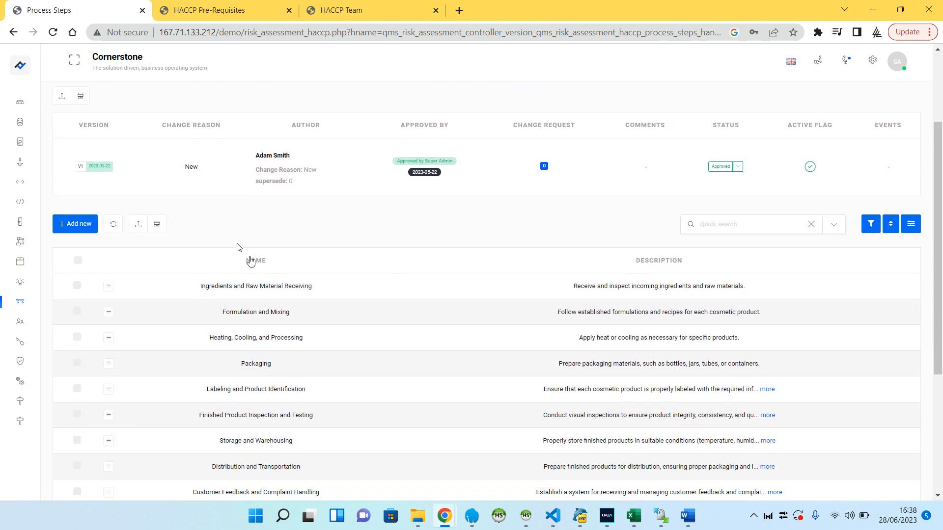
Read through the process step names from Ingredients and Raw Material Receiving down to Distribution and Transportation
scroll(237, 254, "up", 2)
scroll(245, 119, "down", 3)
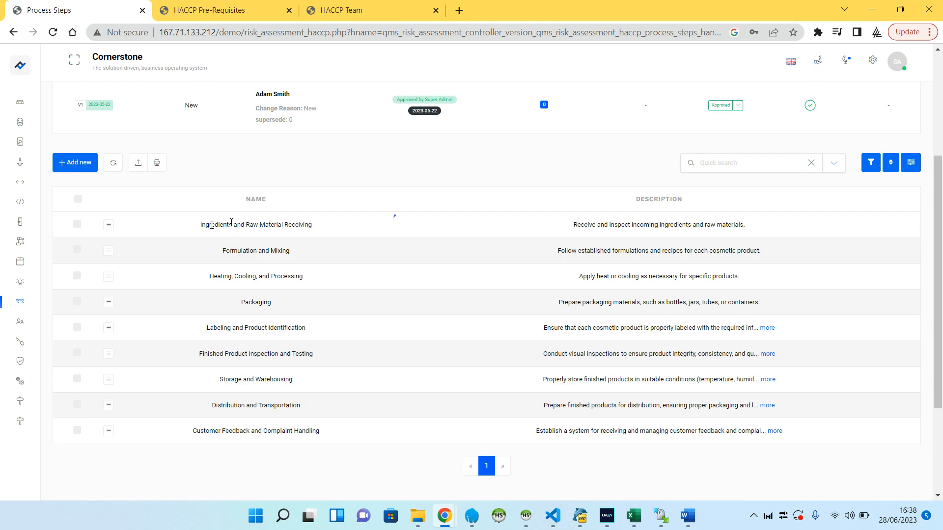
left_click_drag(212, 225, 279, 225)
left_click_drag(223, 252, 276, 251)
left_click_drag(209, 278, 303, 278)
left_click_drag(252, 304, 272, 303)
left_click_drag(221, 327, 283, 327)
left_click(275, 397)
Open the Hazard Assessment of version V1 and examine the Raw Material Goods In row's controls, prerequisites and CCP outcome
scroll(265, 173, "up", 3)
left_click(276, 167)
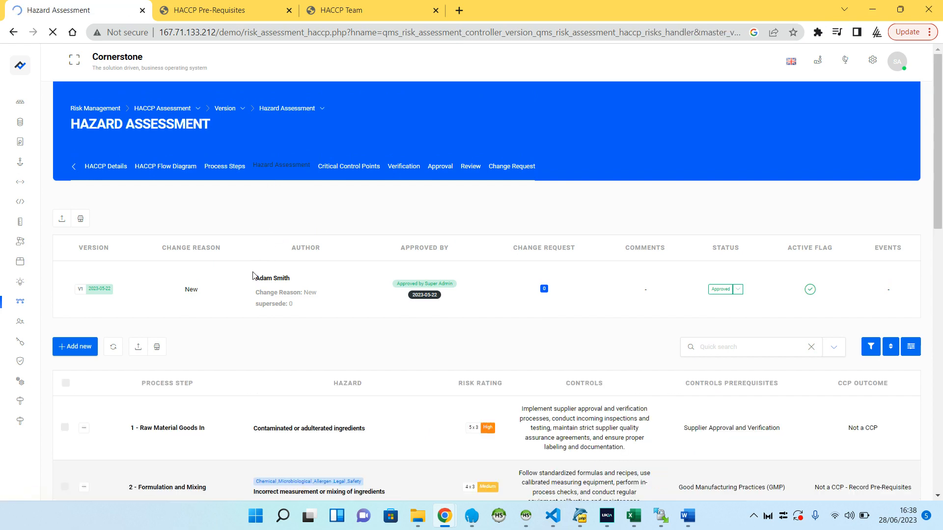
scroll(253, 275, "down", 5)
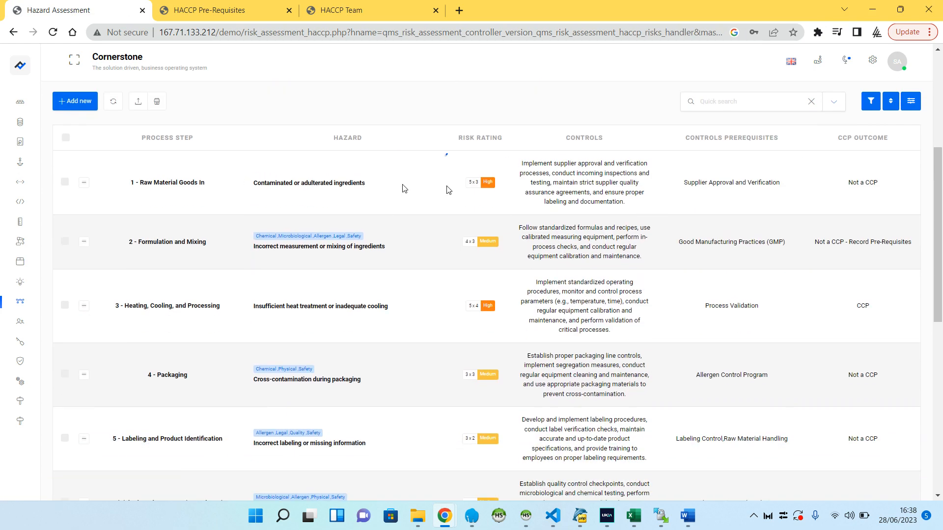
left_click_drag(517, 194, 865, 181)
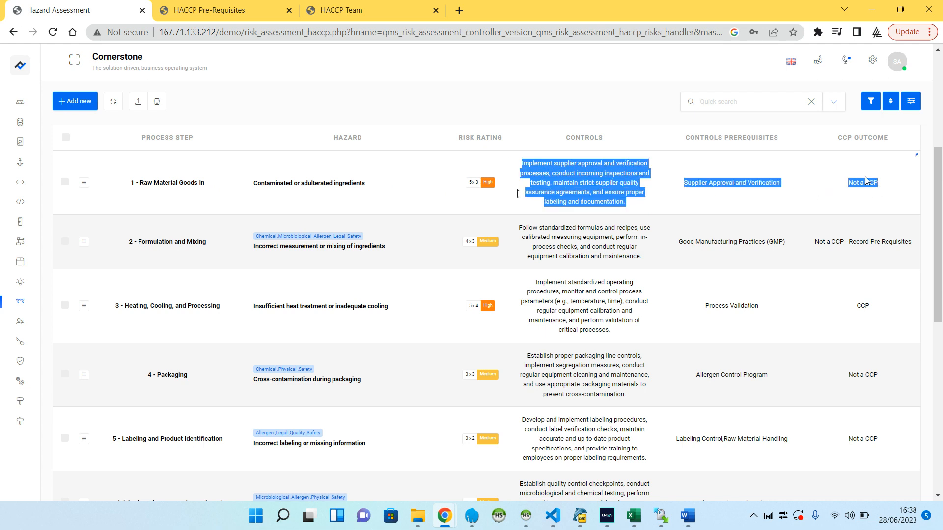
double_click(867, 182)
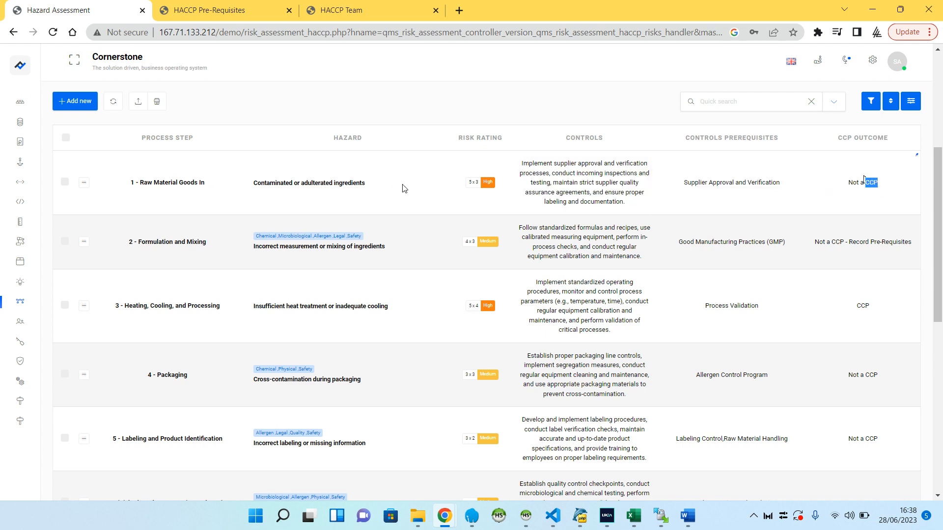
Open the Raw Material Goods In hazard for editing and choose Ingredients and Raw Material Receiving as its process step
left_click(84, 188)
left_click(108, 229)
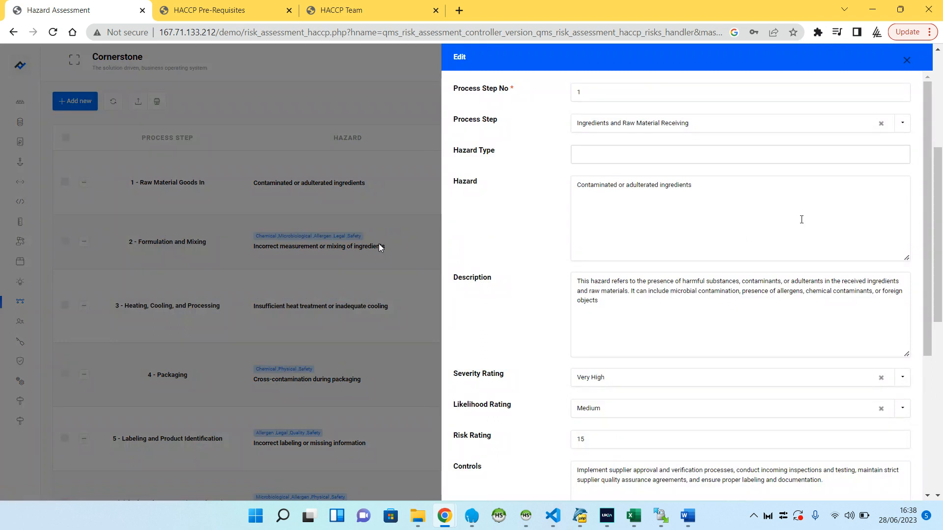
left_click(581, 124)
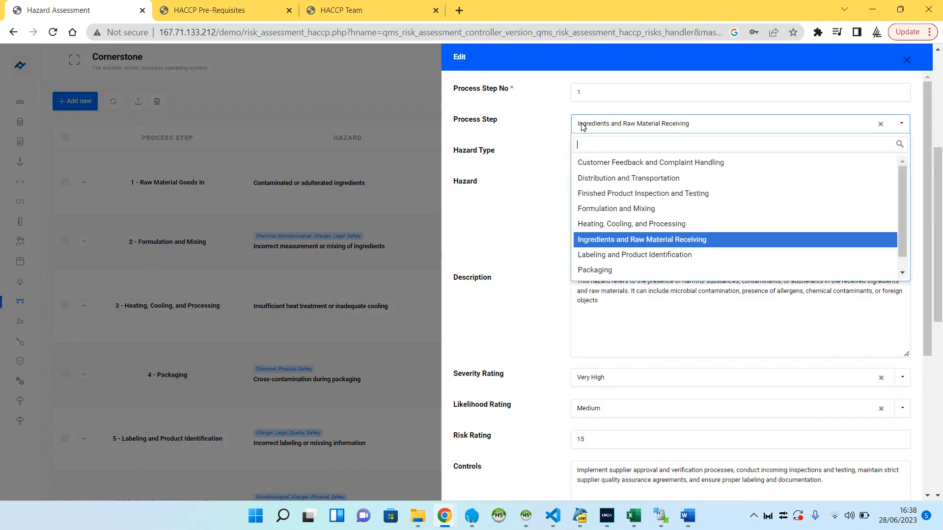
left_click(589, 239)
Add hazard types including Microbiological and Legal to the Raw Material Goods In hazard, and look at its hazard text
left_click(606, 154)
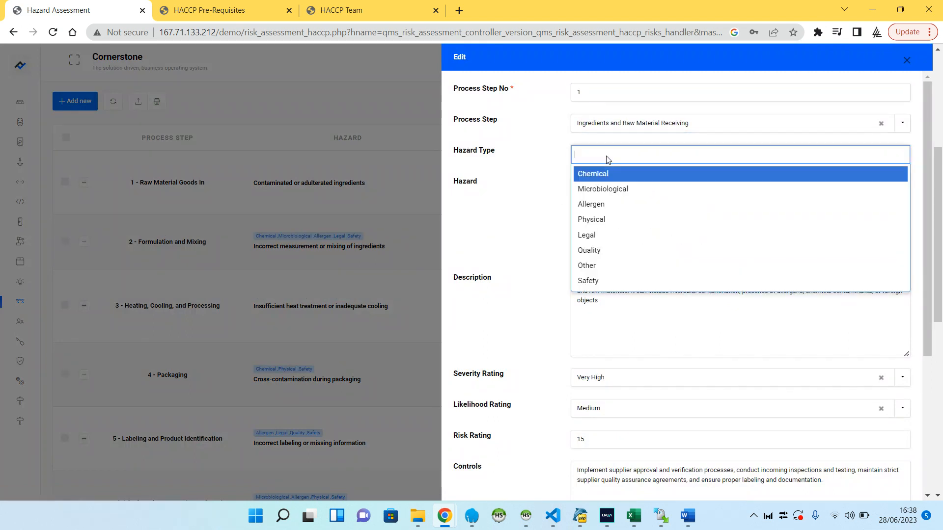
left_click(609, 187)
left_click(673, 156)
left_click(641, 219)
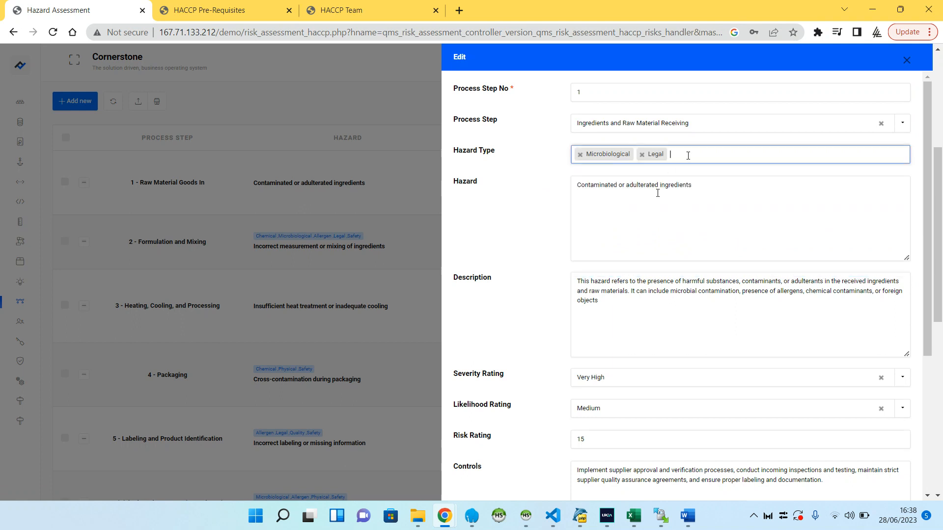
left_click(686, 155)
left_click(641, 235)
left_click_drag(583, 183, 617, 244)
Inspect the available options for the hazard's Severity Rating and Likelihood Rating without choosing any
scroll(605, 255, "down", 3)
left_click(610, 256)
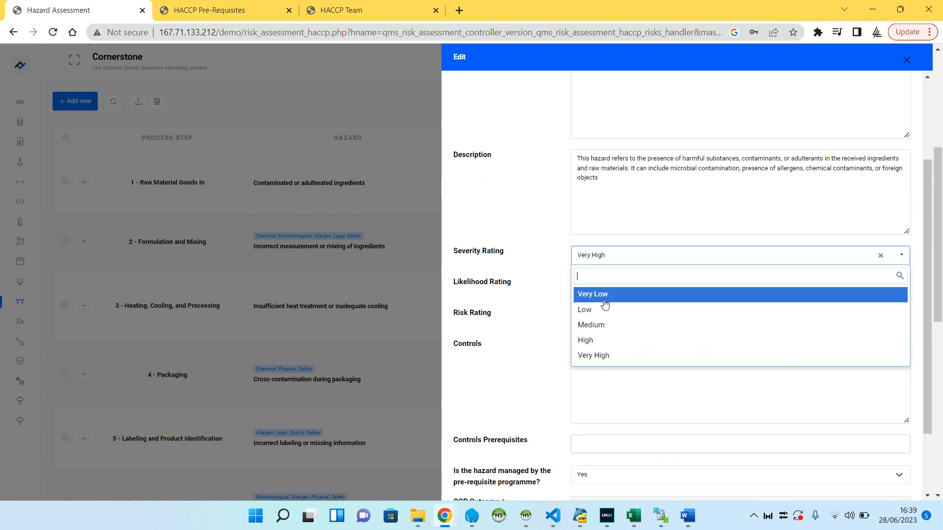
left_click(532, 238)
left_click(595, 287)
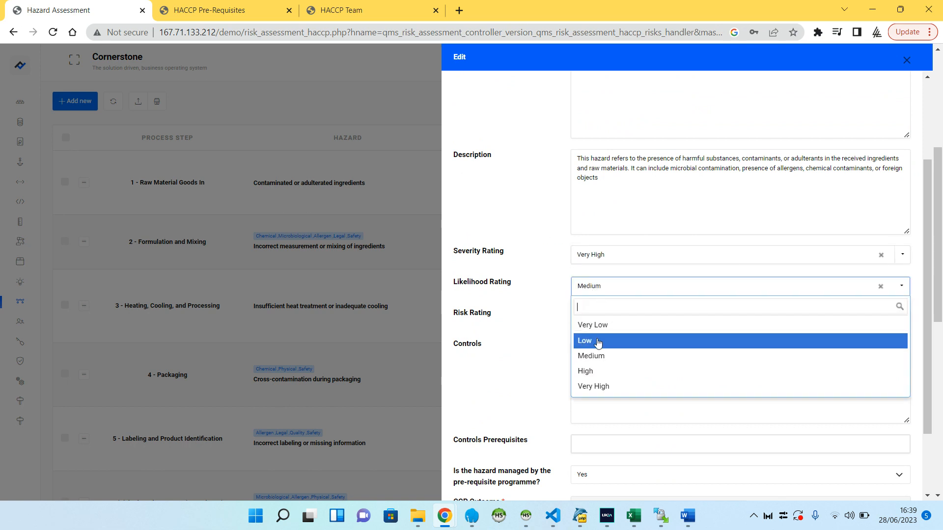
left_click(565, 314)
Try the Likelihood Rating at Very Low and at Very High, checking the calculated Risk Rating each time
left_click(604, 287)
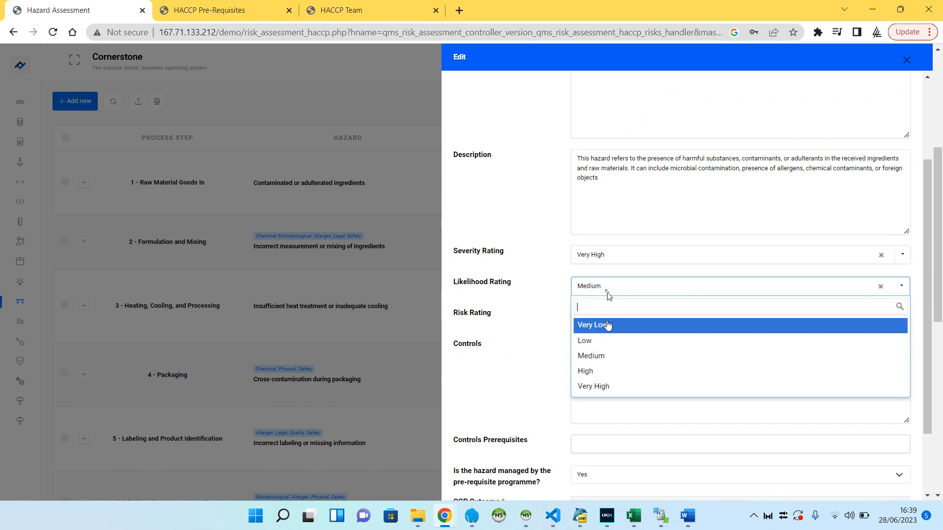
left_click(603, 323)
double_click(578, 318)
left_click(609, 295)
left_click(612, 387)
double_click(599, 320)
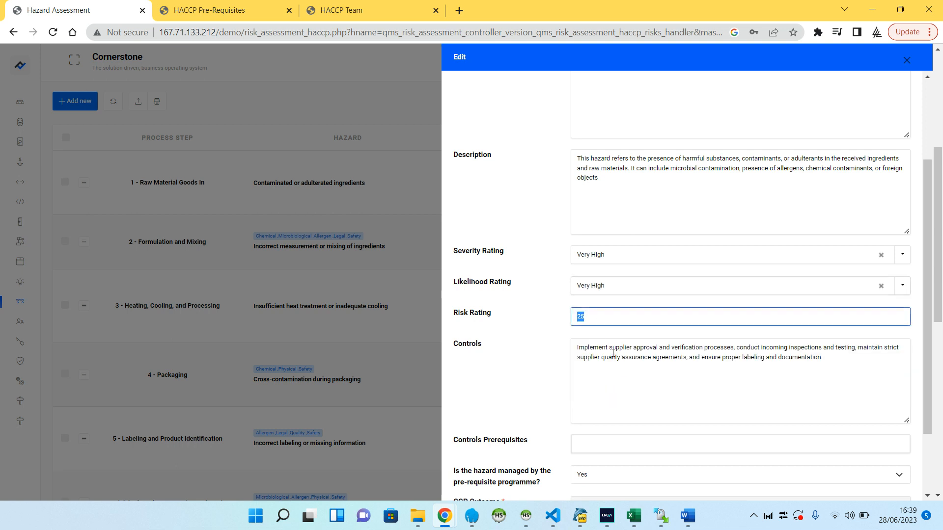
Add Facility Sanitation and Personnel Hygiene as the hazard's control prerequisites
left_click(627, 357)
scroll(638, 334, "down", 2)
left_click(616, 358)
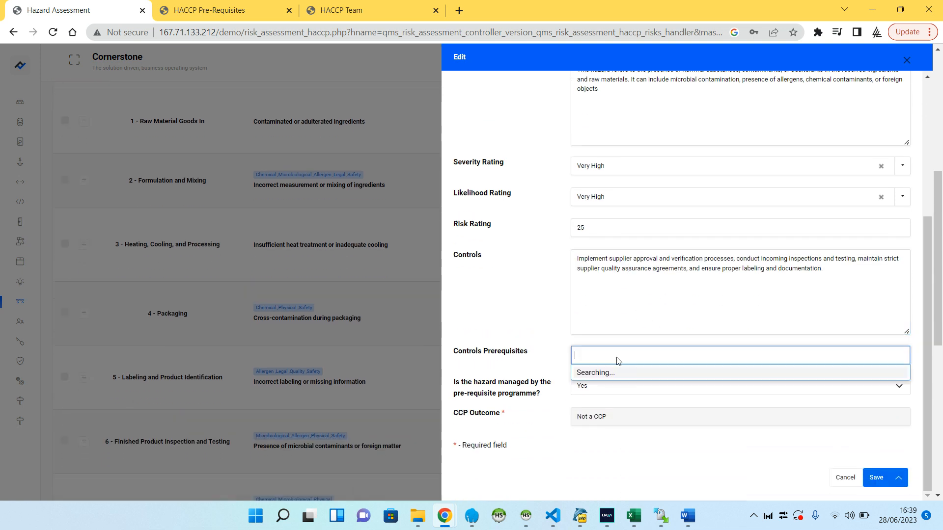
left_click(638, 419)
left_click(654, 441)
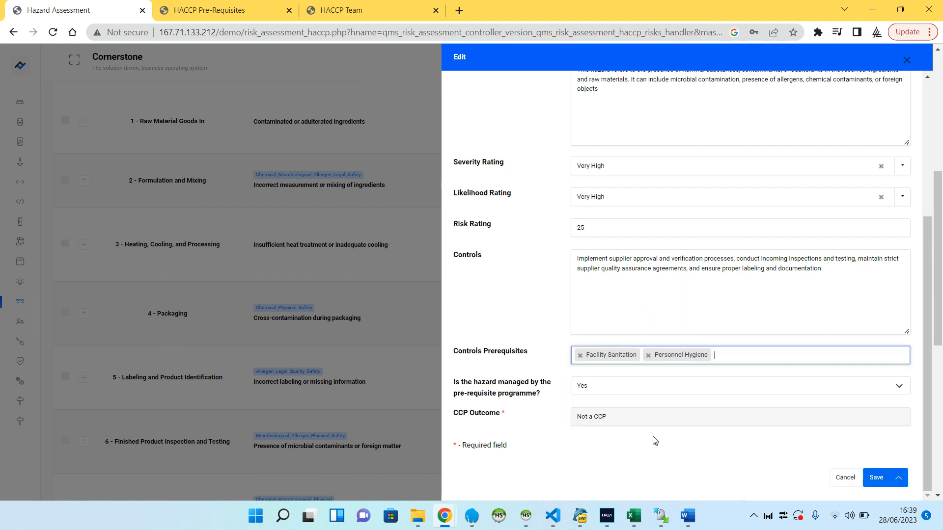
Answer No to the hazard being managed by the pre-requisite programme and Yes to control measures being in place
left_click(592, 388)
left_click(592, 388)
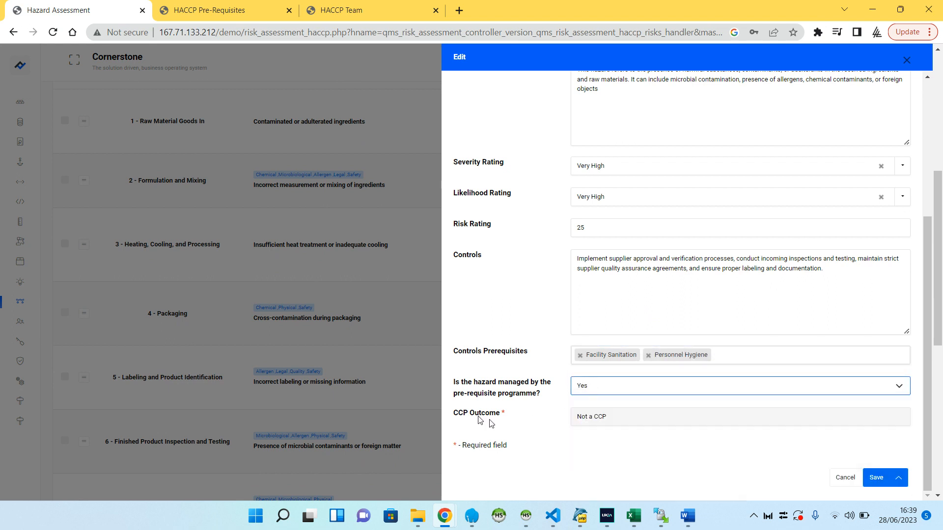
key("Tab")
left_click(595, 389)
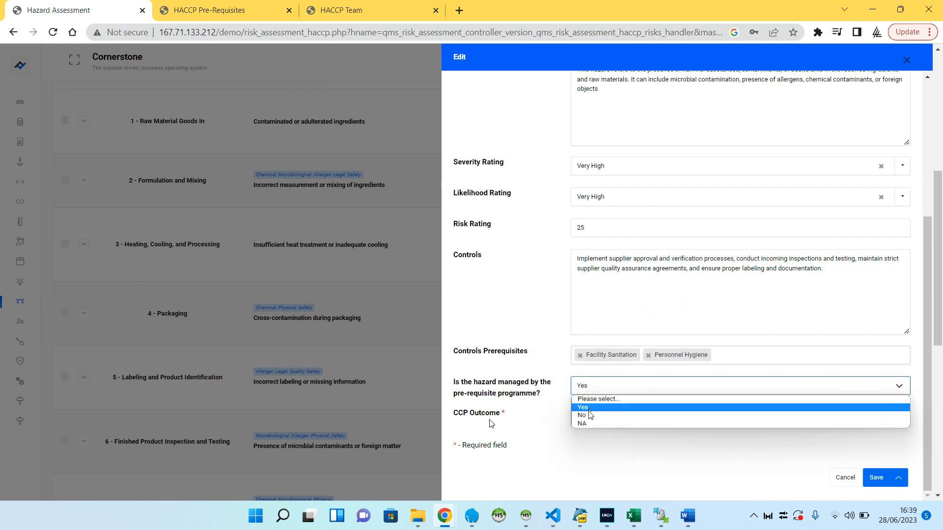
left_click(590, 417)
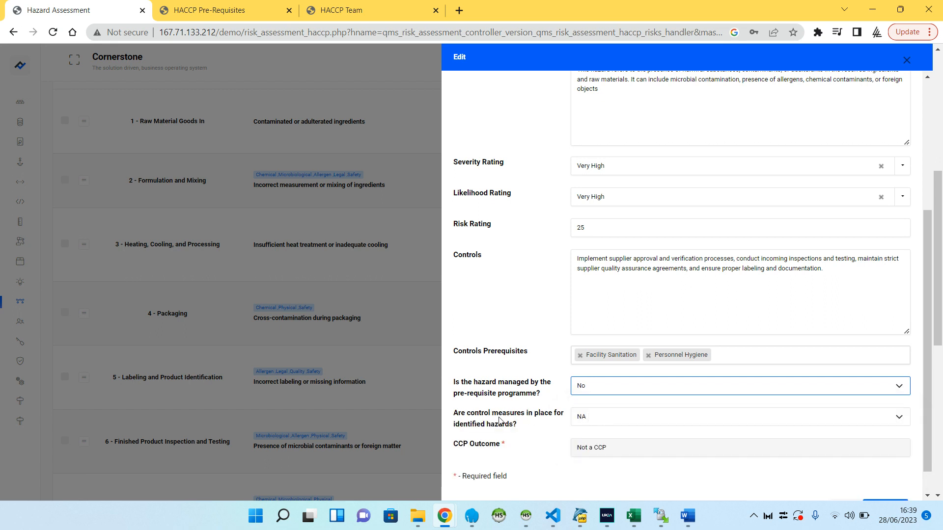
left_click_drag(499, 416, 481, 424)
scroll(543, 415, "down", 1)
left_click(588, 388)
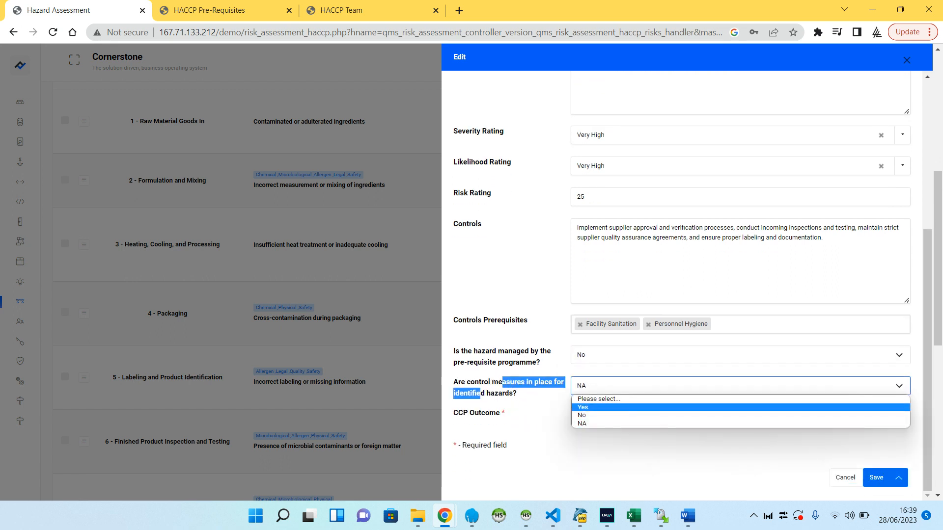
left_click(591, 407)
Answer Yes to the step being designed to eliminate or reduce the hazard, check the CCP Outcome, and cancel the form
left_click(530, 425)
left_click(592, 421)
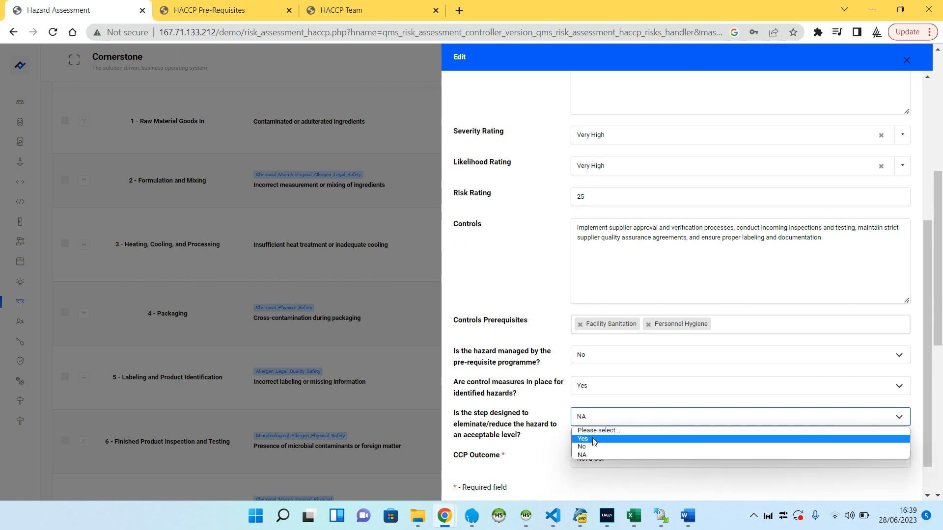
left_click(594, 441)
double_click(581, 459)
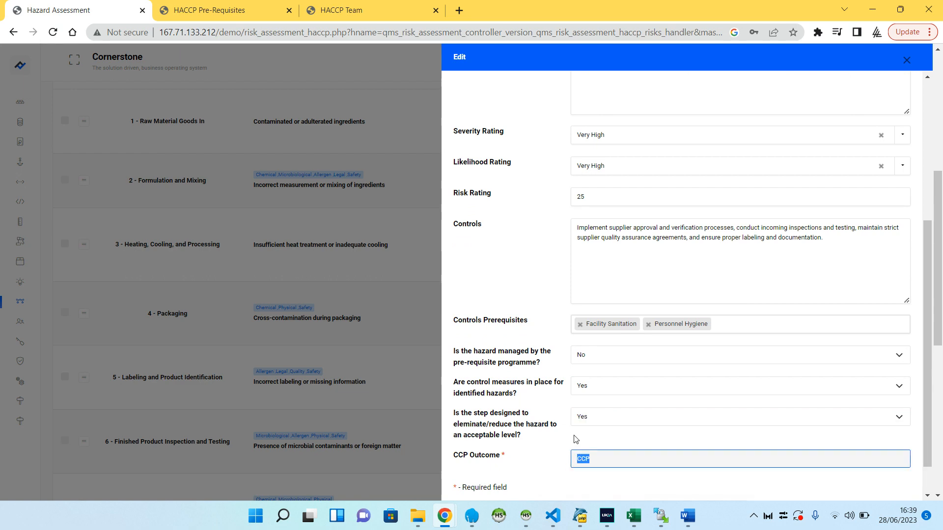
scroll(575, 438, "down", 1)
left_click(842, 475)
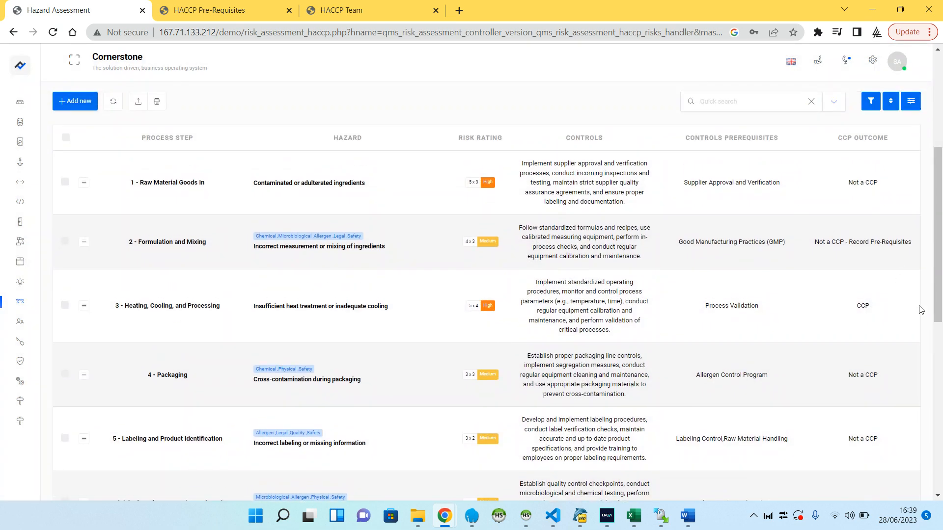
Review the Heating, Cooling, and Processing hazard row, and open the Critical Control Points of version V1 to examine its entry
left_click_drag(921, 310, 135, 303)
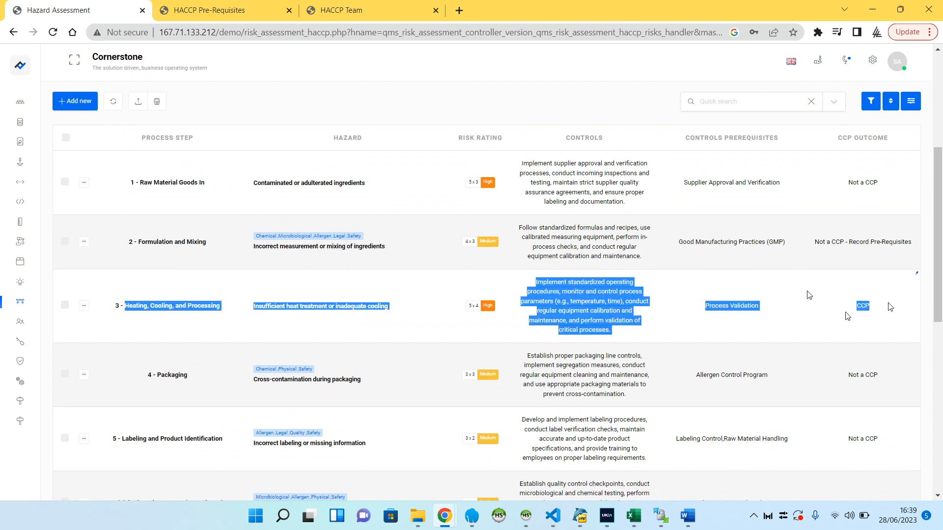
scroll(509, 276, "up", 4)
left_click(345, 103)
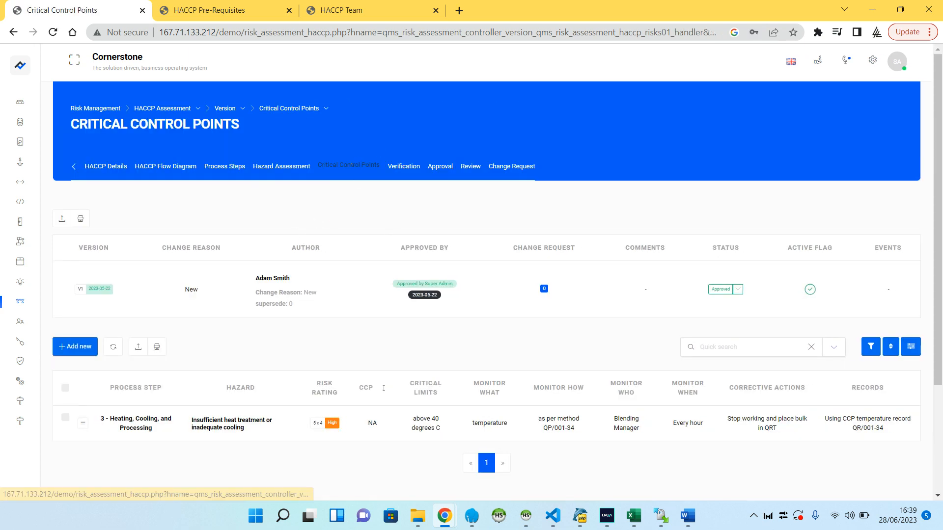
scroll(187, 328, "down", 2)
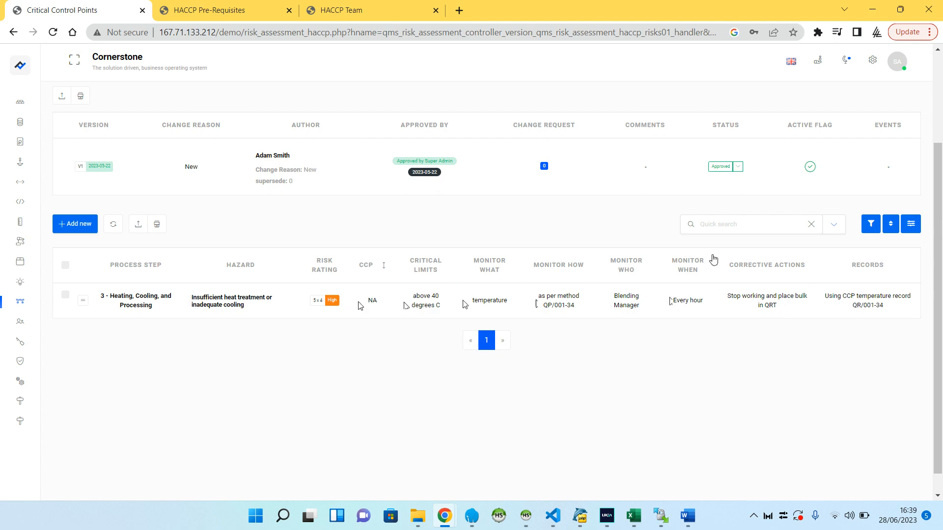
Open the Heating, Cooling, and Processing control point for editing, review its fields from Critical Limits through Records, and cancel the form
left_click(83, 300)
left_click(106, 348)
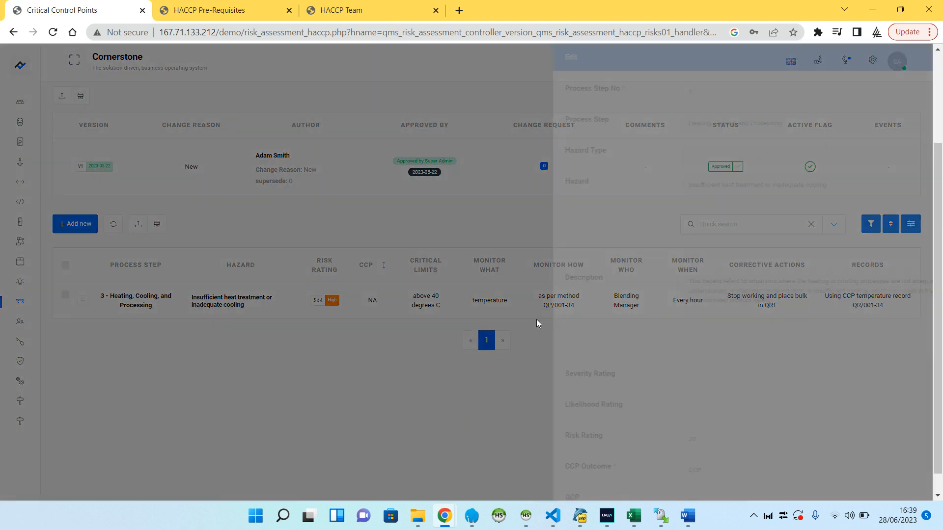
scroll(637, 210, "down", 8)
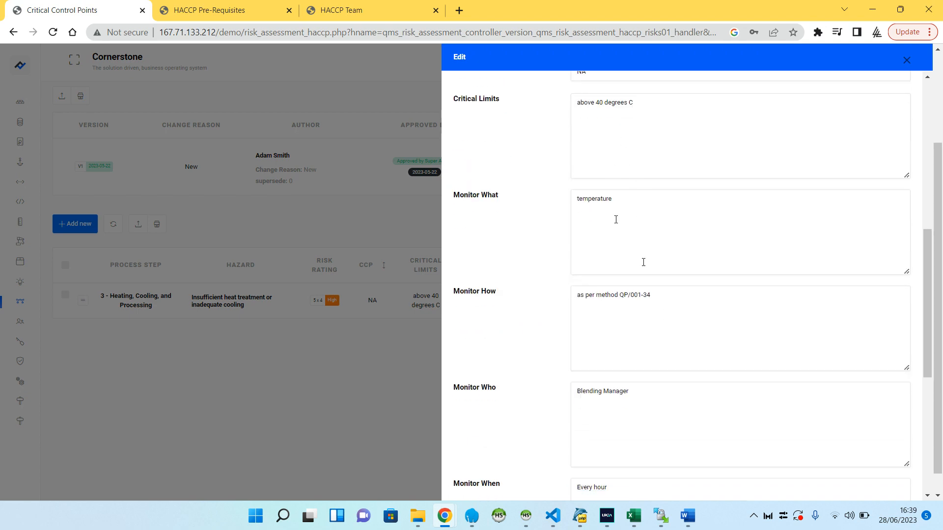
scroll(644, 262, "down", 7)
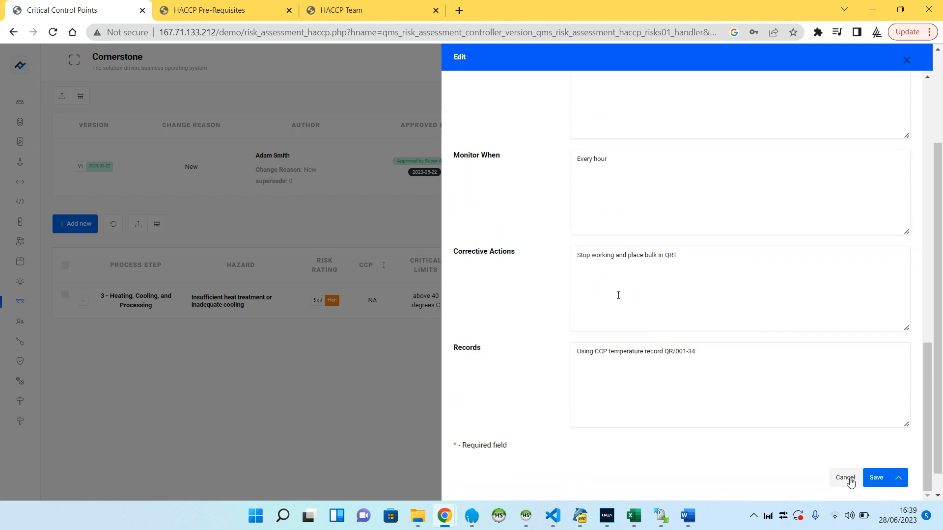
left_click(845, 477)
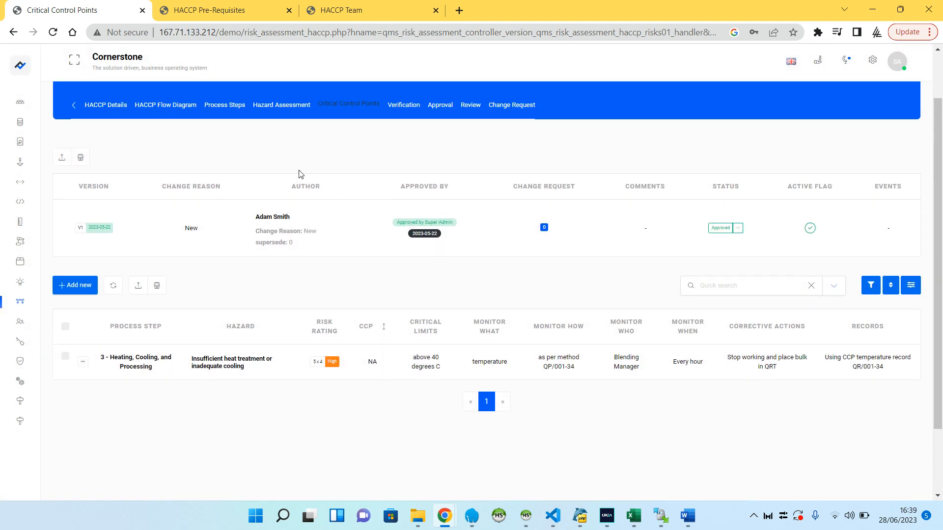
Open the Verification section of version V1, inspect the verification record's edit form, and cancel it
left_click(403, 105)
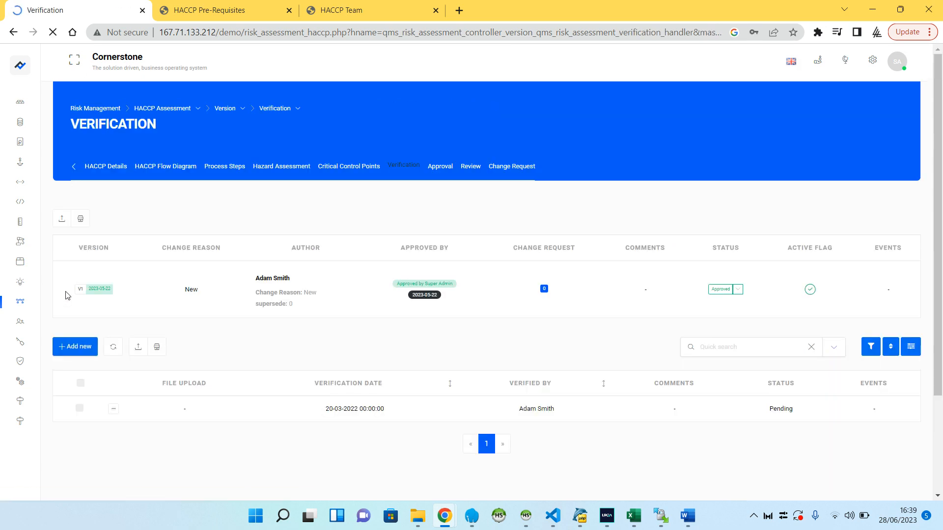
left_click(114, 409)
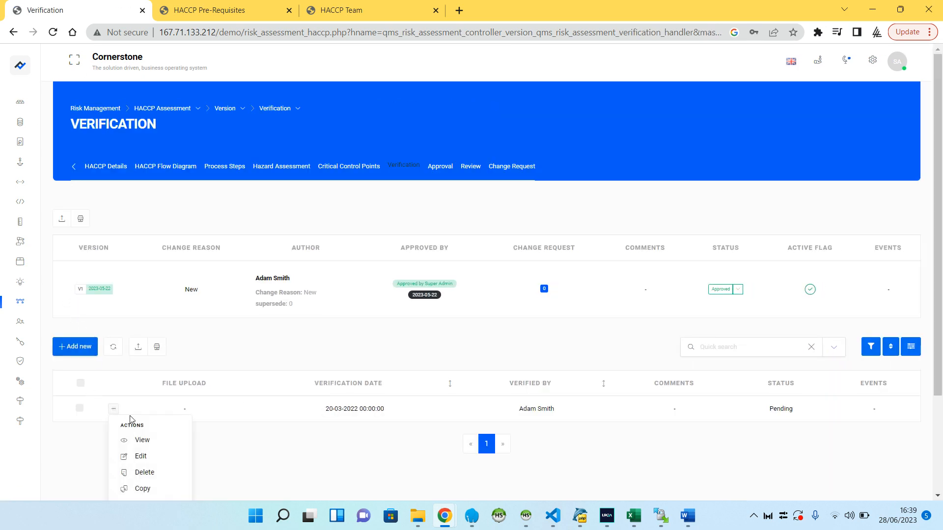
left_click(142, 456)
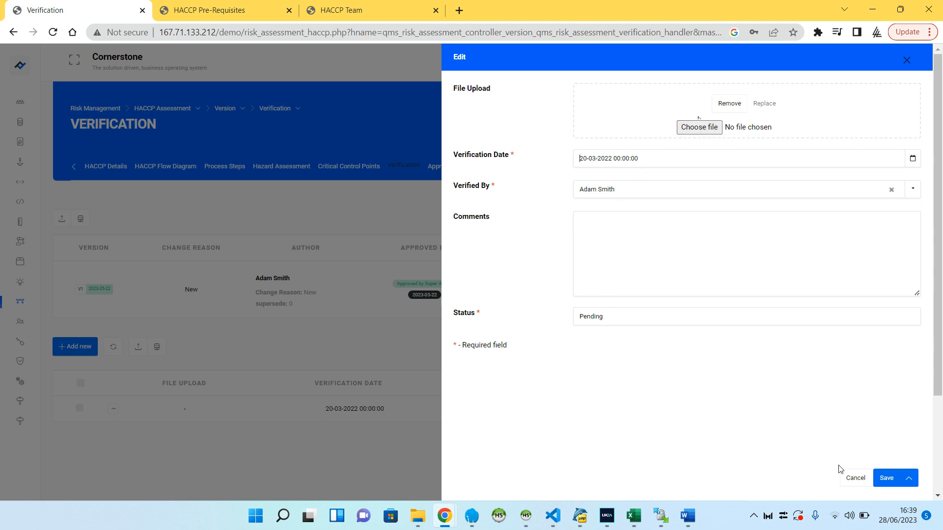
left_click(849, 478)
Open the Approval section of version V1 and look through the listed approval records
left_click(436, 167)
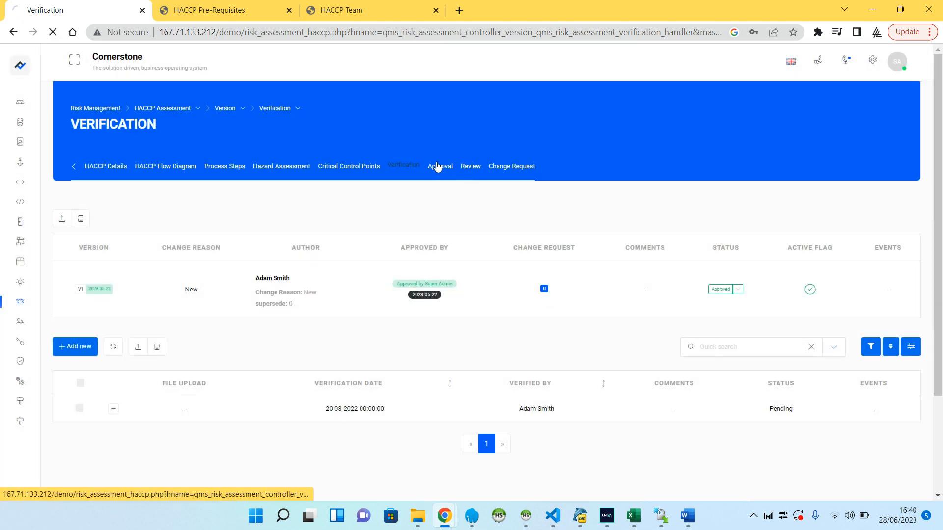
scroll(322, 300, "down", 4)
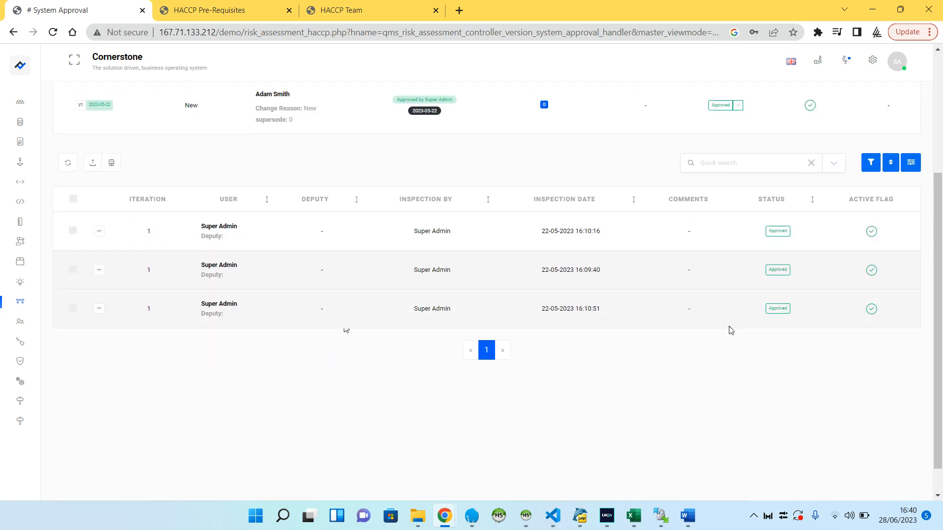
scroll(339, 249, "up", 4)
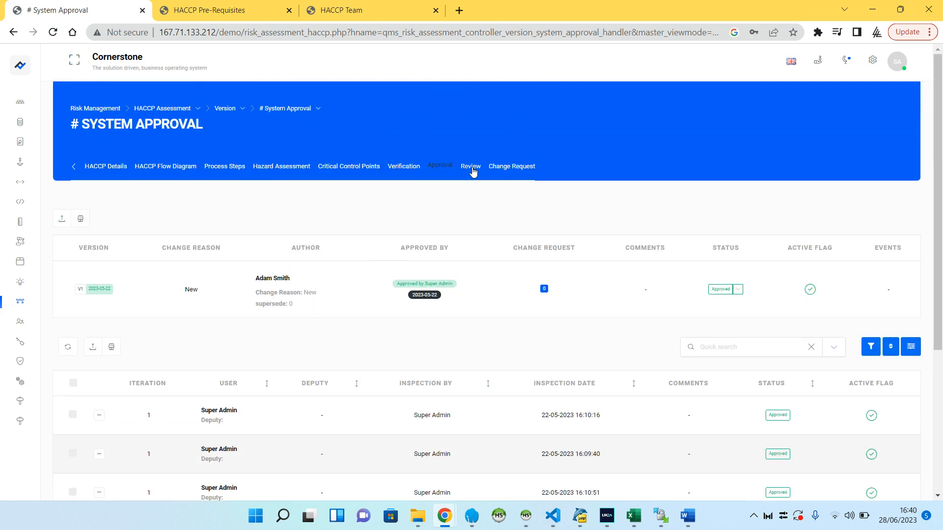
Open the Review section of version V1, look through the fields of the new review form, and cancel it
left_click(503, 168)
left_click(71, 347)
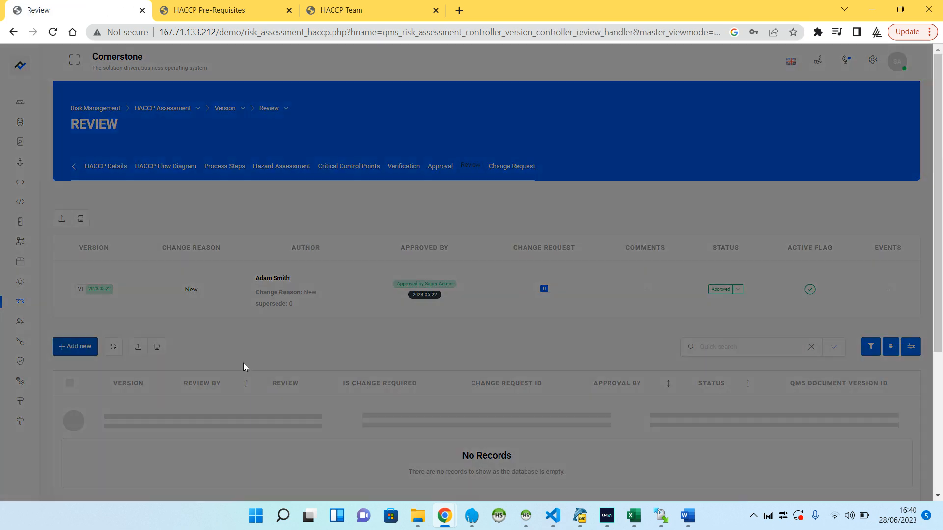
left_click(626, 127)
left_click(568, 122)
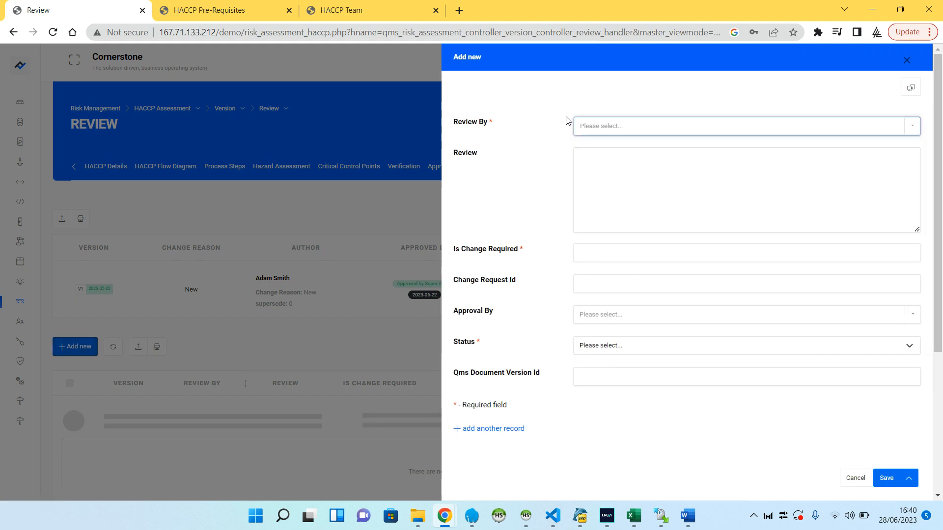
left_click(613, 182)
left_click(610, 255)
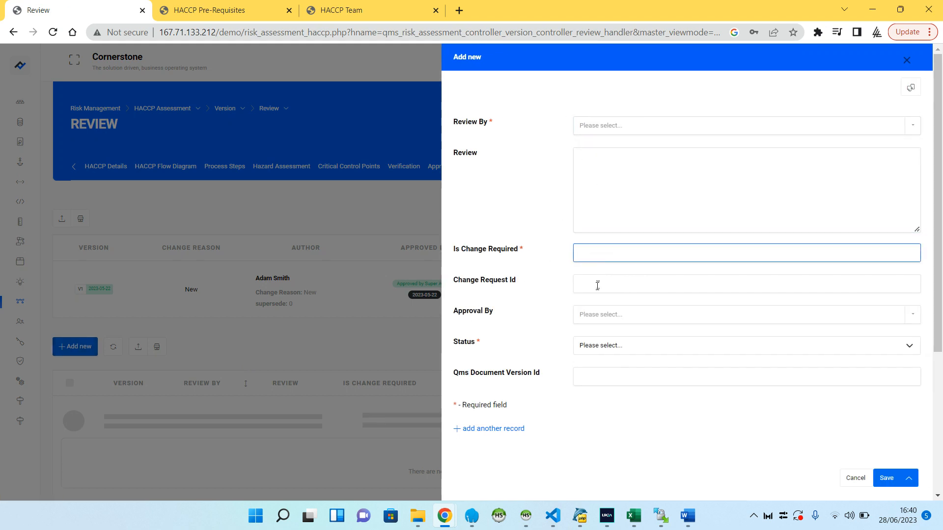
left_click(598, 286)
left_click(599, 315)
left_click(551, 328)
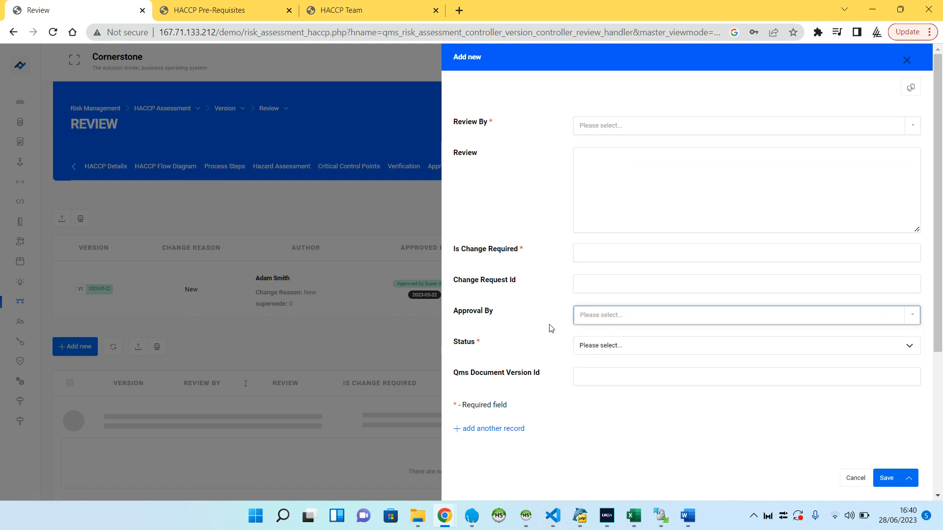
left_click(855, 477)
left_click(475, 168)
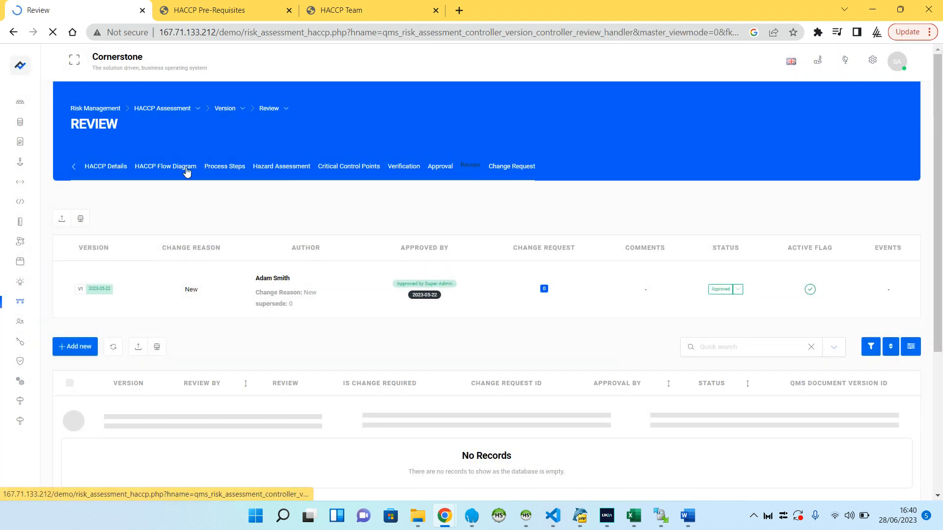
Return to the HACCP Assessment list and generate the approved report for HACCP-001
left_click(161, 109)
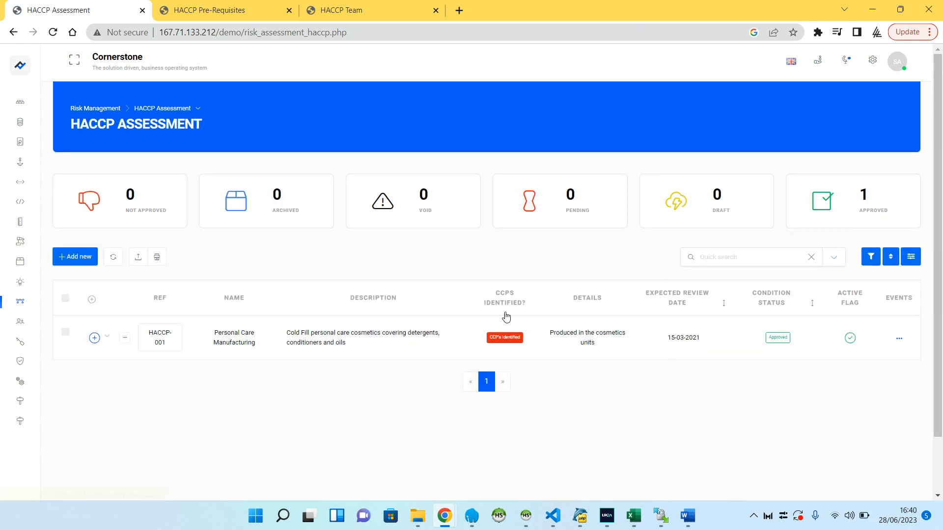
left_click(899, 343)
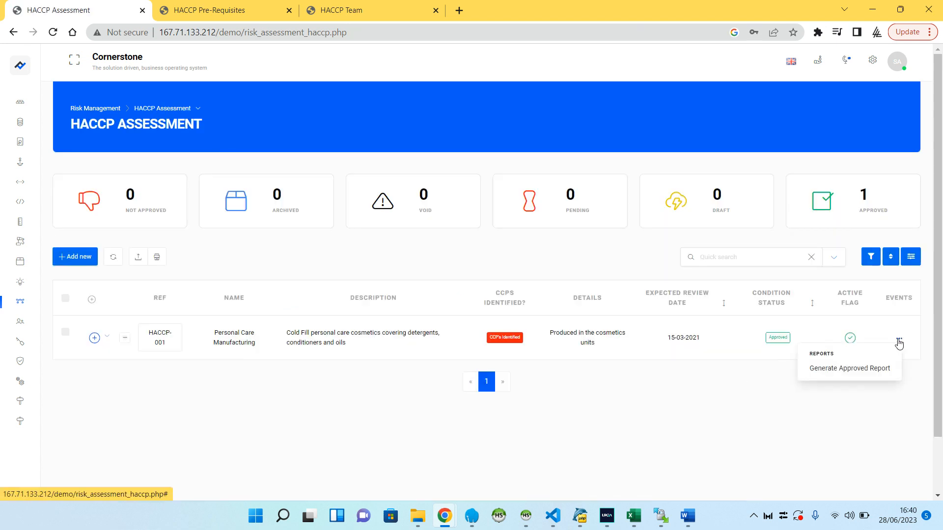
left_click(852, 369)
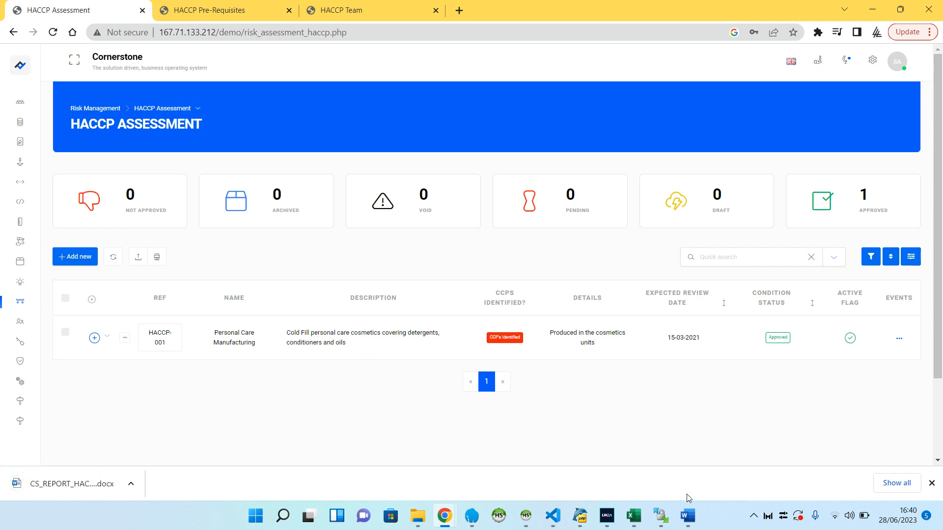
Switch to the generated HACCP-001 report in Word and review its first page from Description / Scope to the Current HACCP Team
left_click(687, 515)
scroll(520, 267, "up", 2)
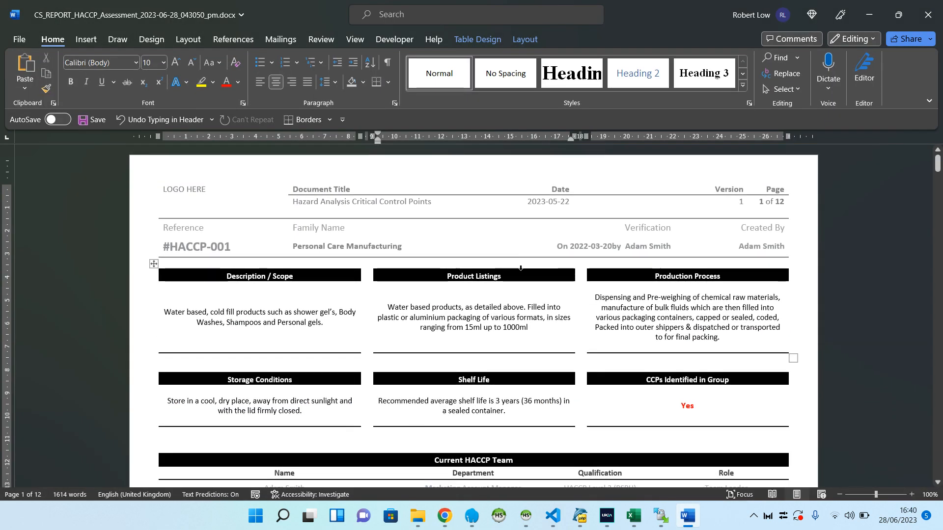
left_click_drag(164, 312, 626, 342)
left_click_drag(300, 308, 299, 310)
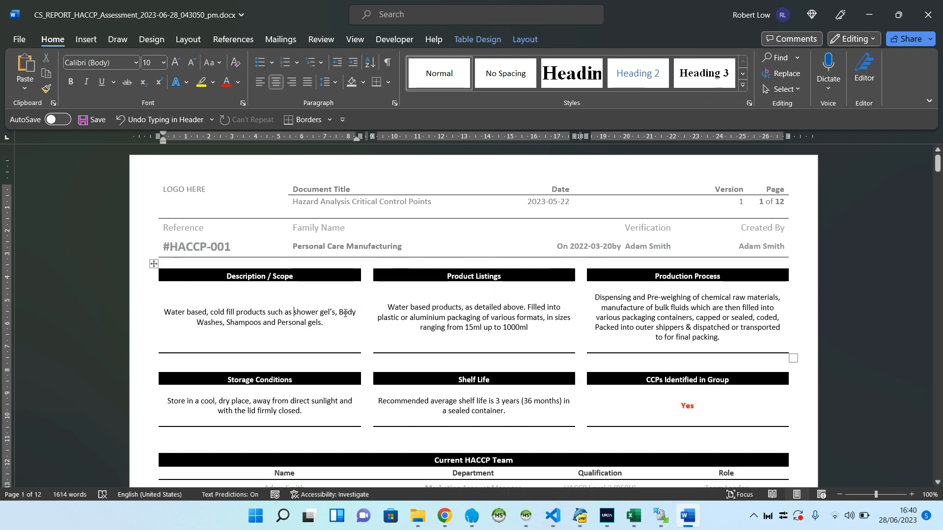
left_click_drag(938, 170, 937, 182)
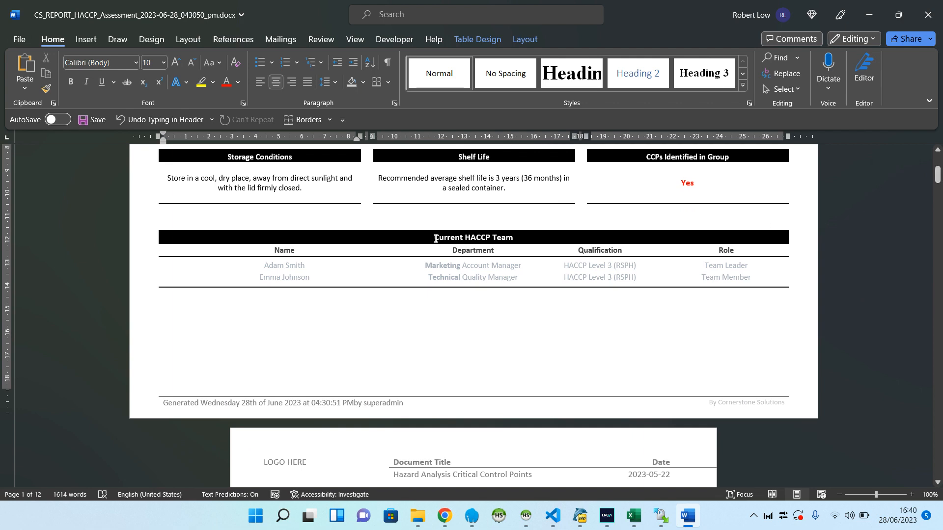
Examine the report's Hazard Analysis table, highlighting the Heating, Cooling, and Processing row and reading on through the remaining process steps
left_click_drag(937, 176, 936, 392)
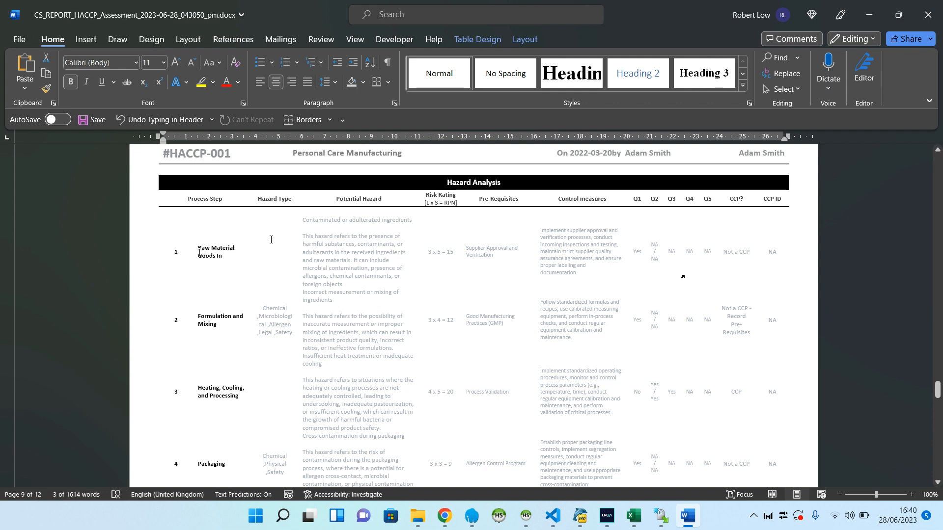
left_click_drag(773, 389, 171, 390)
scroll(682, 354, "down", 2)
scroll(683, 353, "down", 1)
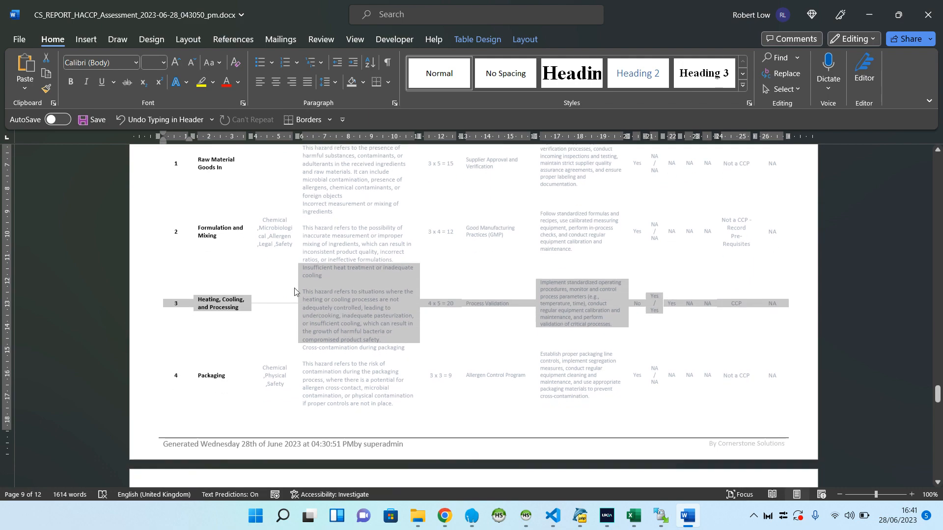
scroll(651, 353, "down", 20)
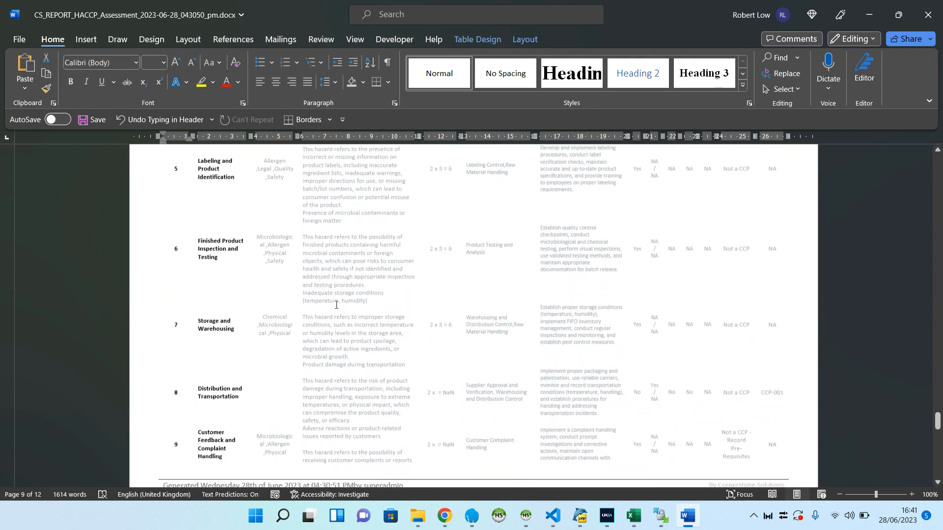
Examine the Critical Control Points table at the end of the report, including its limits, monitoring, corrective actions and records
scroll(343, 299, "down", 20)
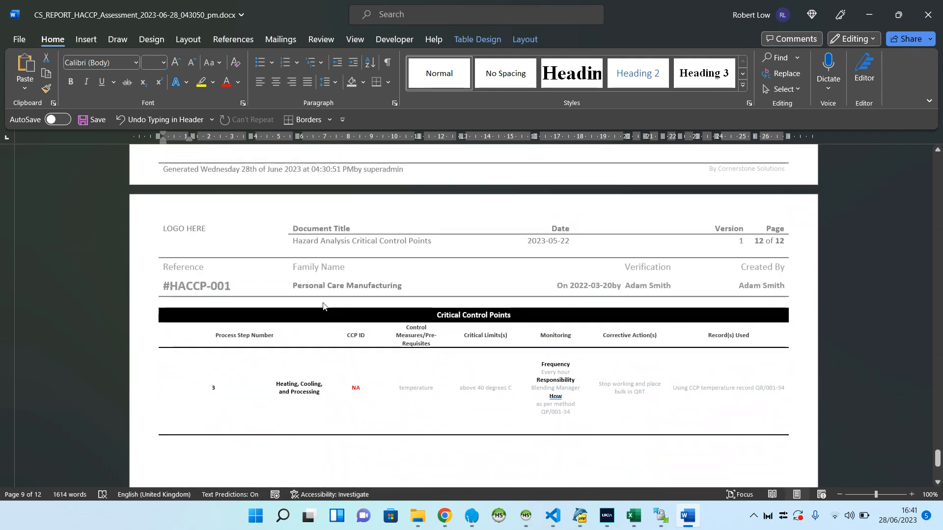
left_click_drag(200, 265, 729, 373)
left_click(728, 373)
scroll(674, 349, "down", 3)
scroll(667, 337, "up", 4)
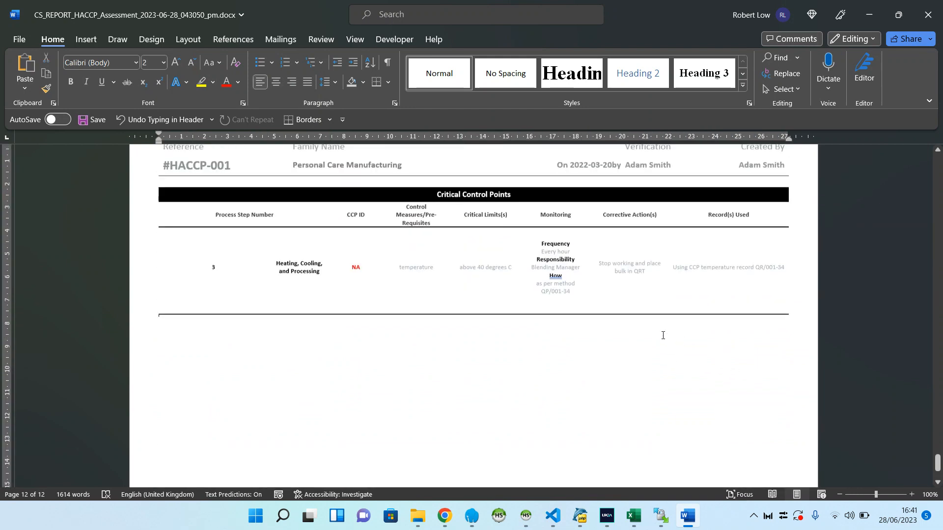